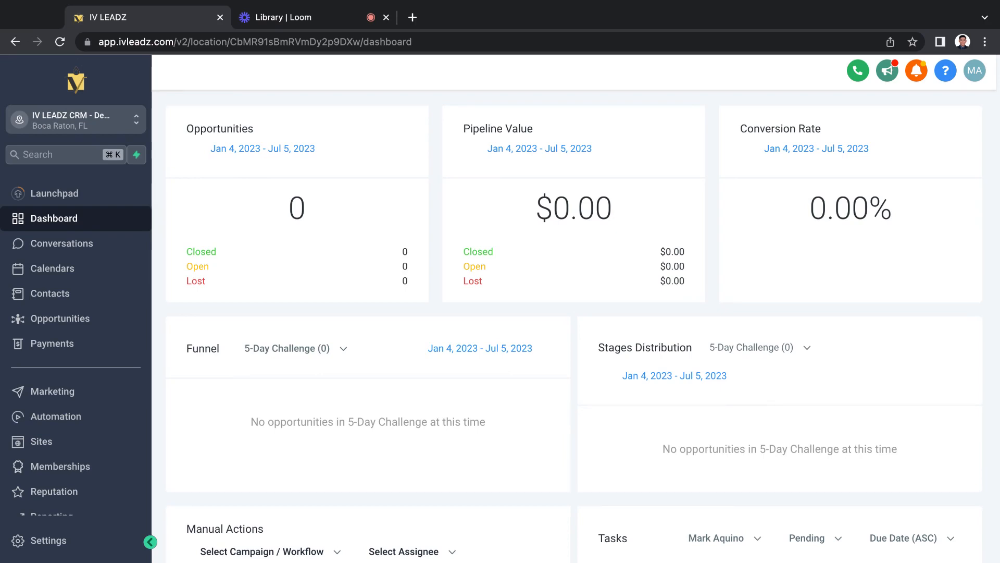
Step: Open the page myivacademy.com/dreamassistant in a new browser tab
click(412, 17)
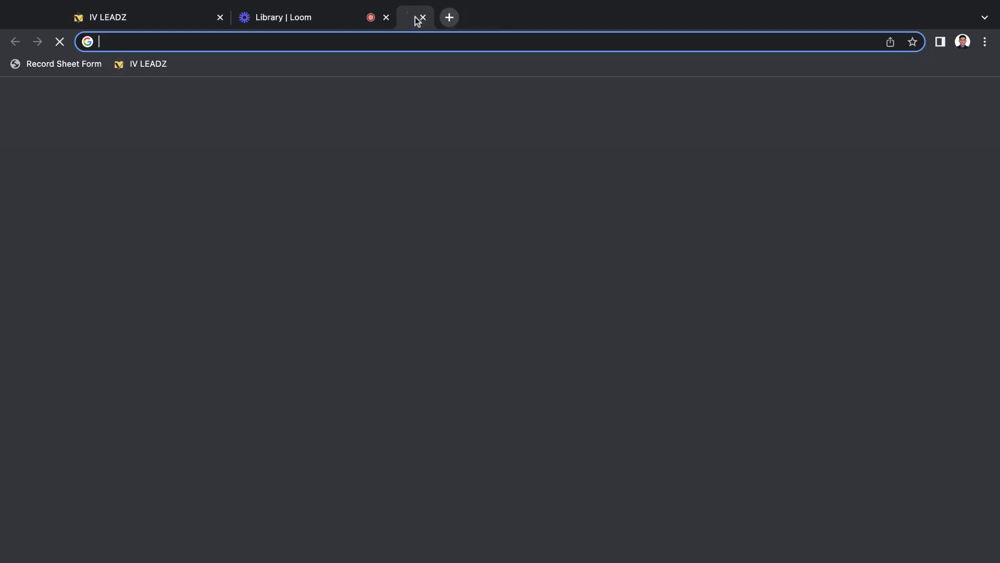
text(myi)
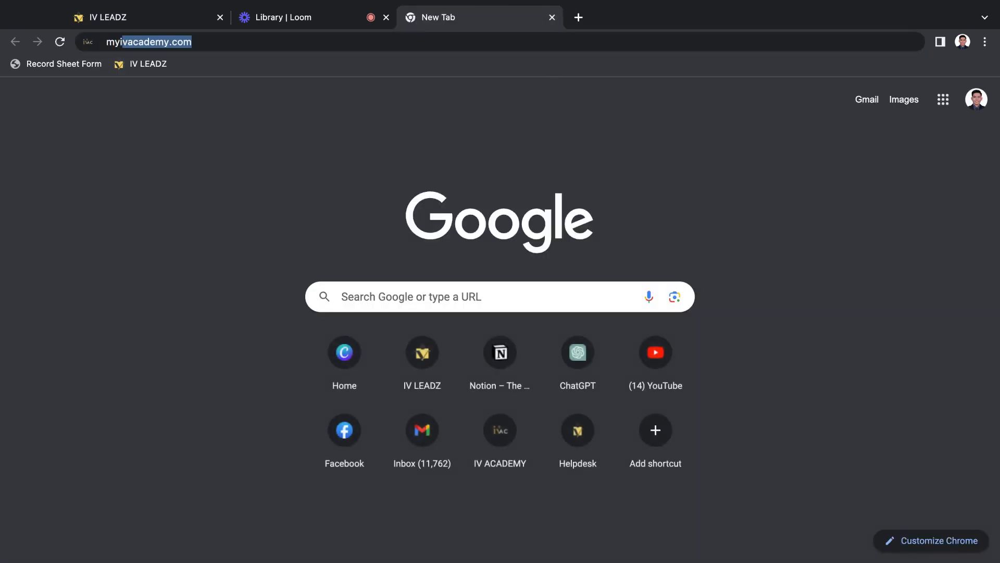
text(vacademy.com/dr)
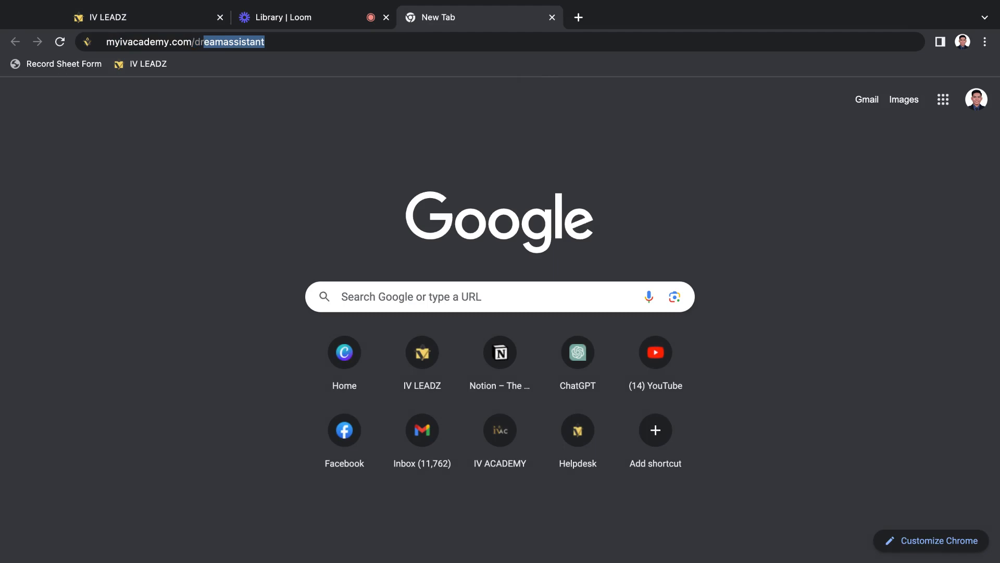
key(Return)
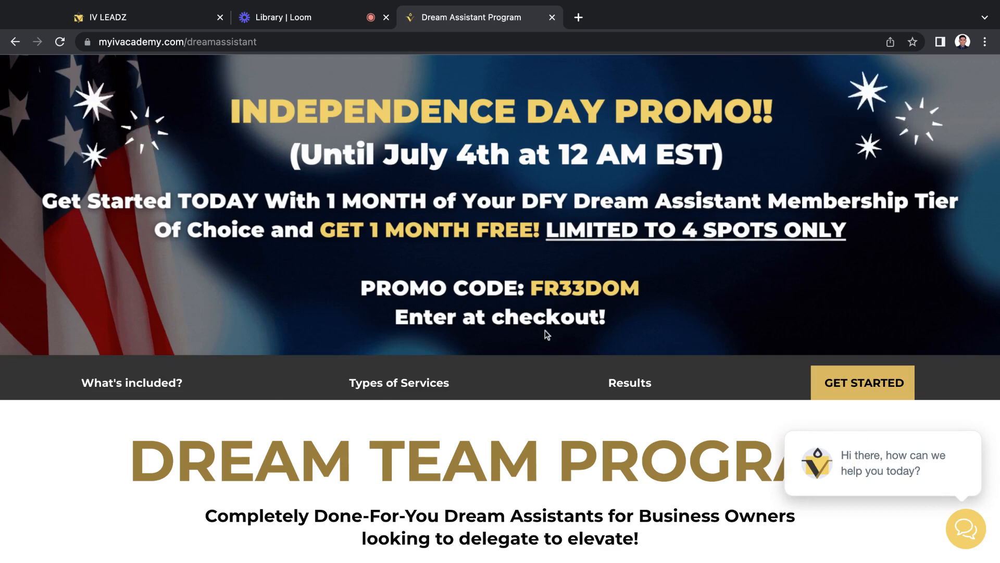
Step: Go to the membership tier choices of the Dream Team Program and open the Silver Membership offer page
scroll(547, 335, down, 5)
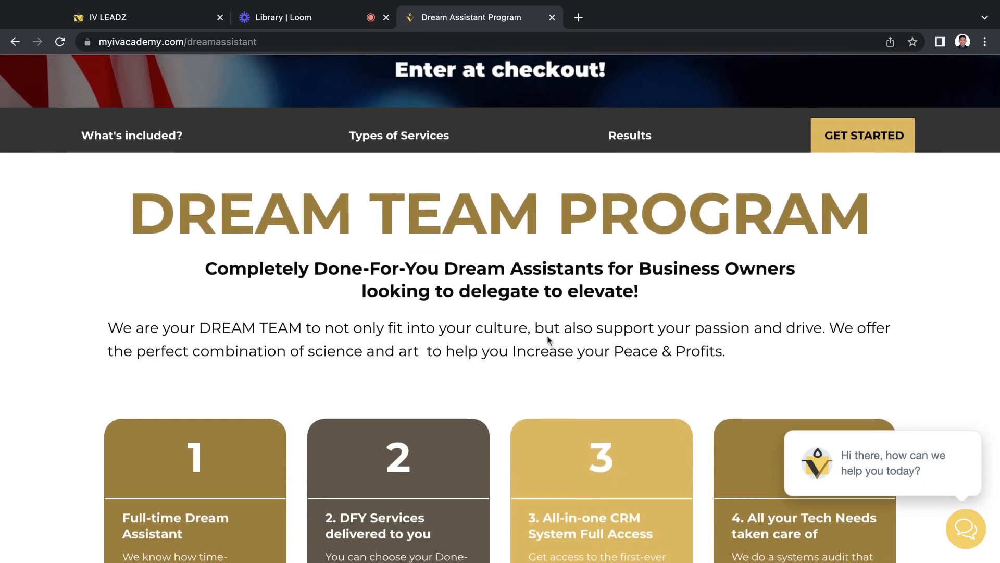
click(863, 118)
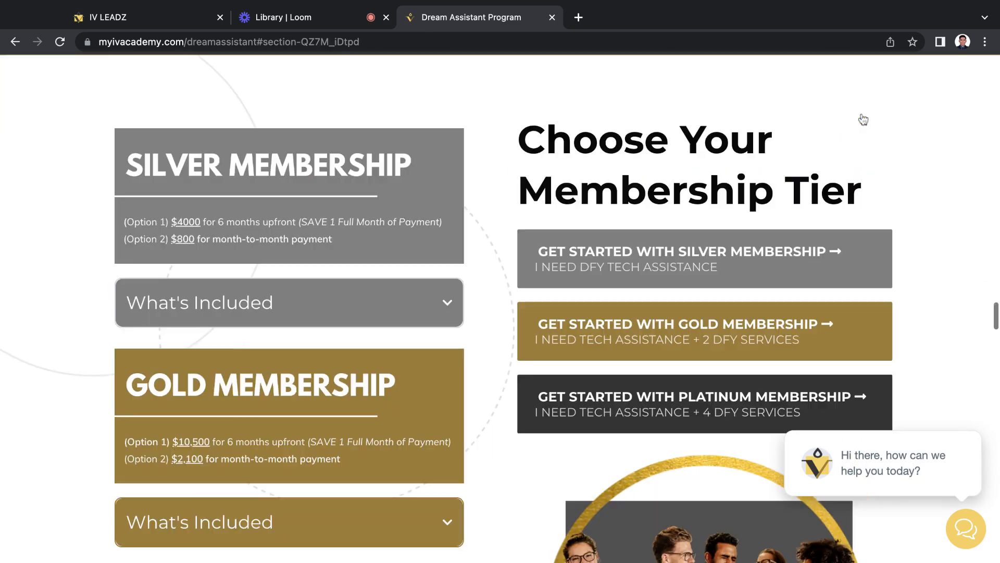
click(356, 209)
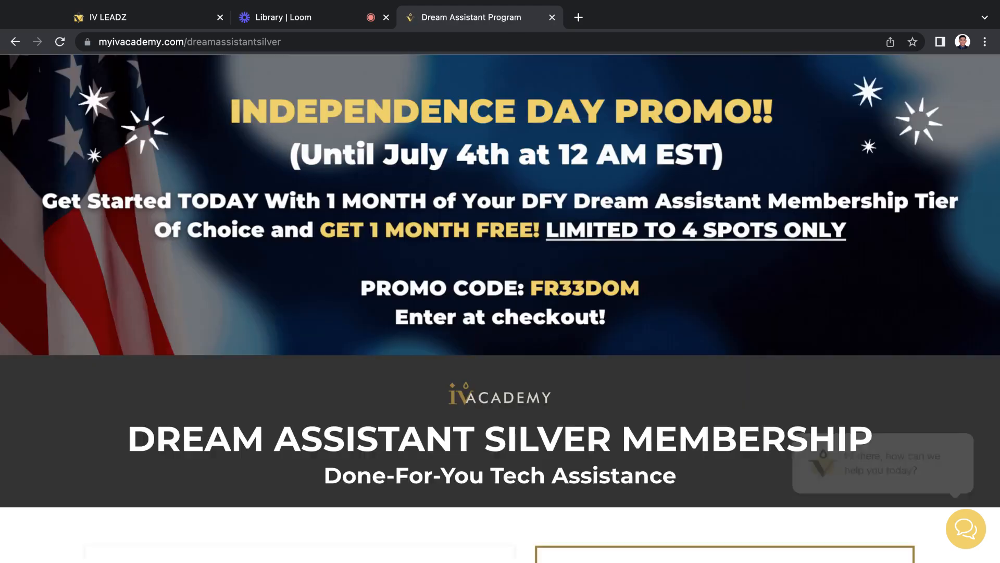
Step: Examine the Silver Membership order form: contact fields, payment options, coupon field, order summary and card information
scroll(676, 204, down, 14)
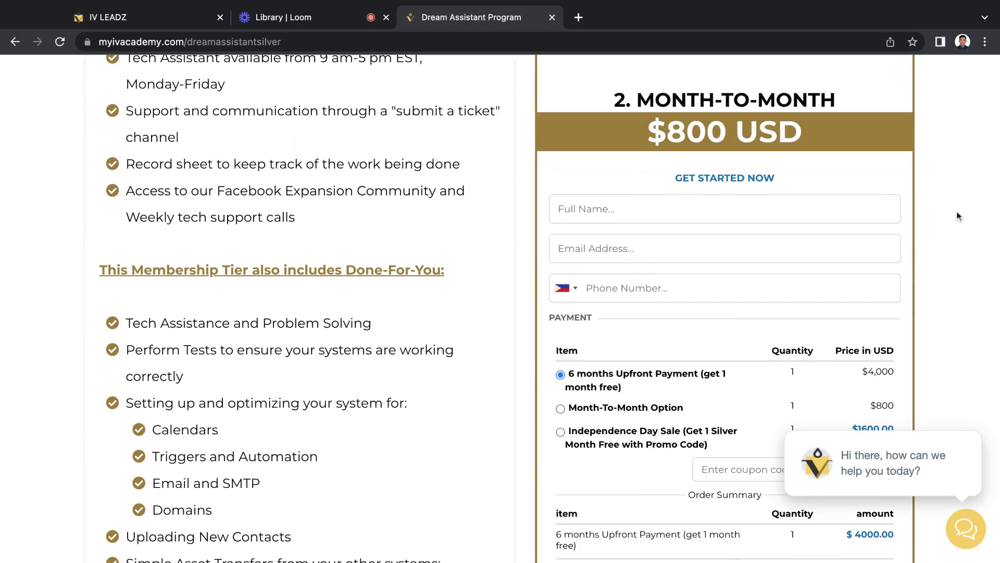
scroll(957, 216, down, 2)
scroll(878, 256, down, 2)
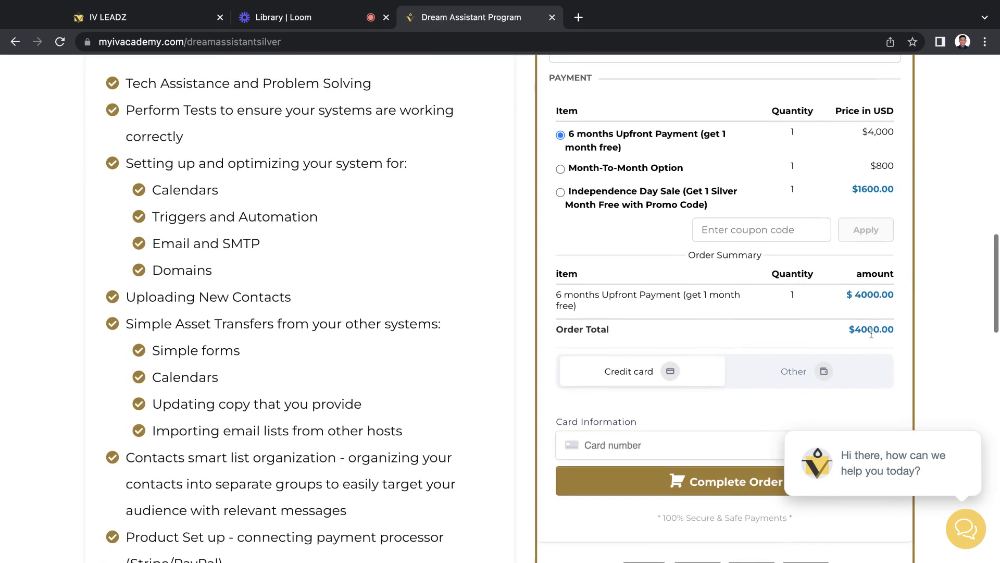
scroll(650, 446, down, 7)
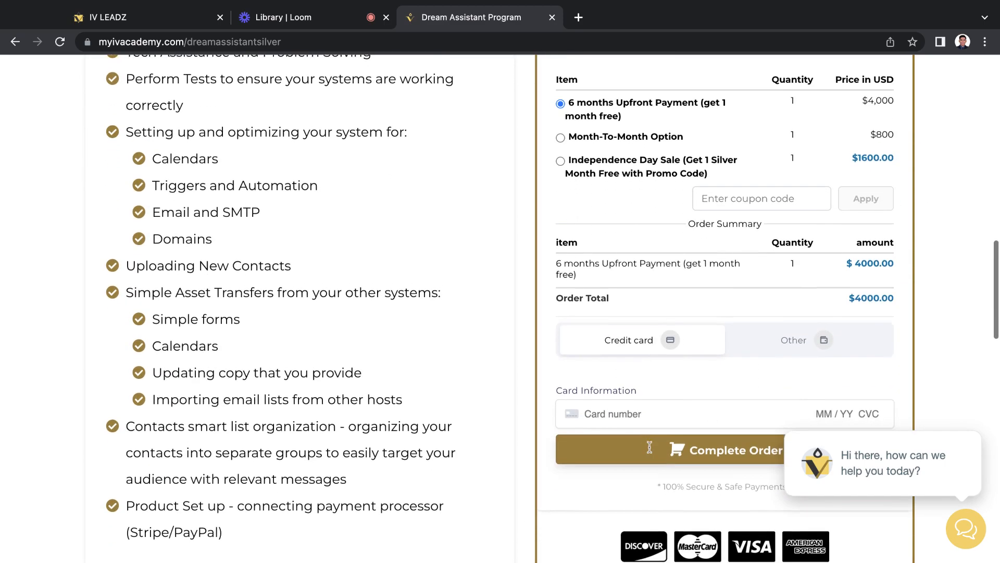
scroll(648, 441, up, 8)
scroll(648, 441, up, 2)
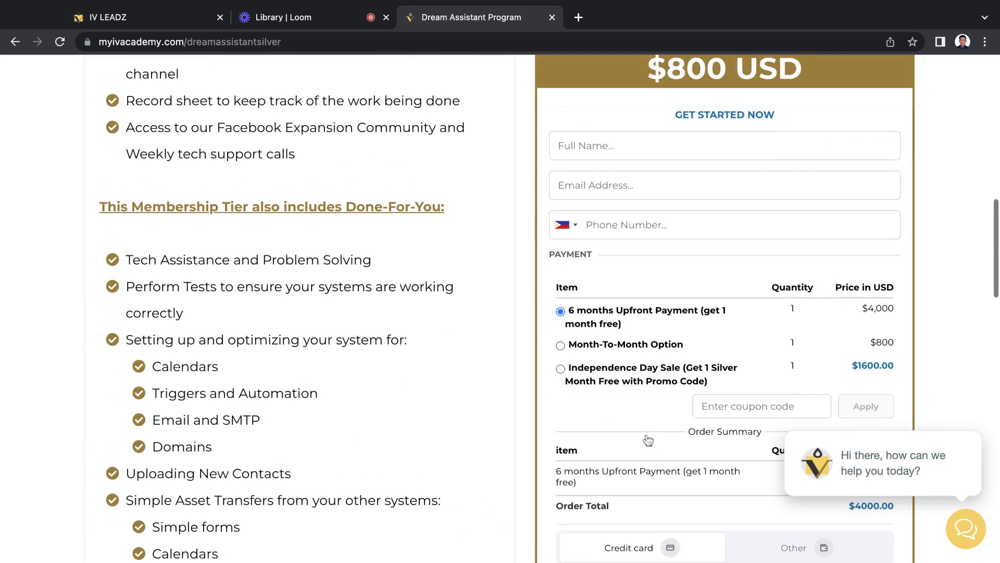
click(594, 147)
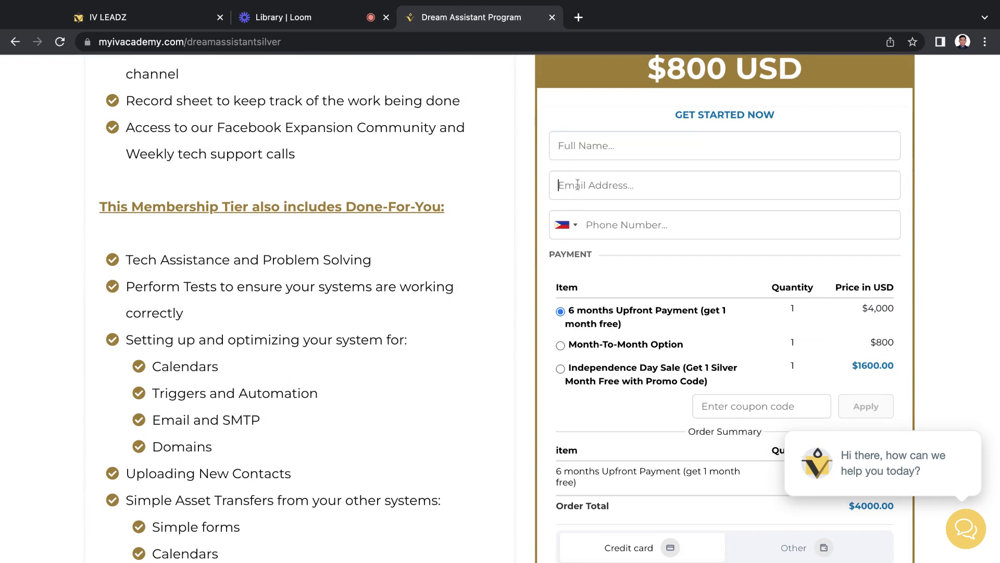
click(662, 228)
scroll(662, 228, down, 1)
scroll(662, 228, down, 2)
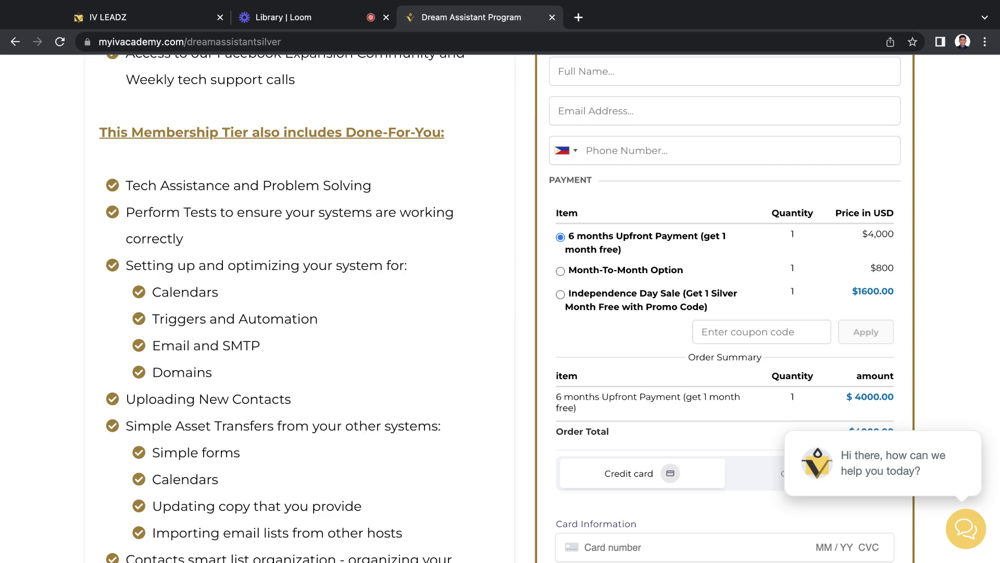
scroll(500, 307, down, 3)
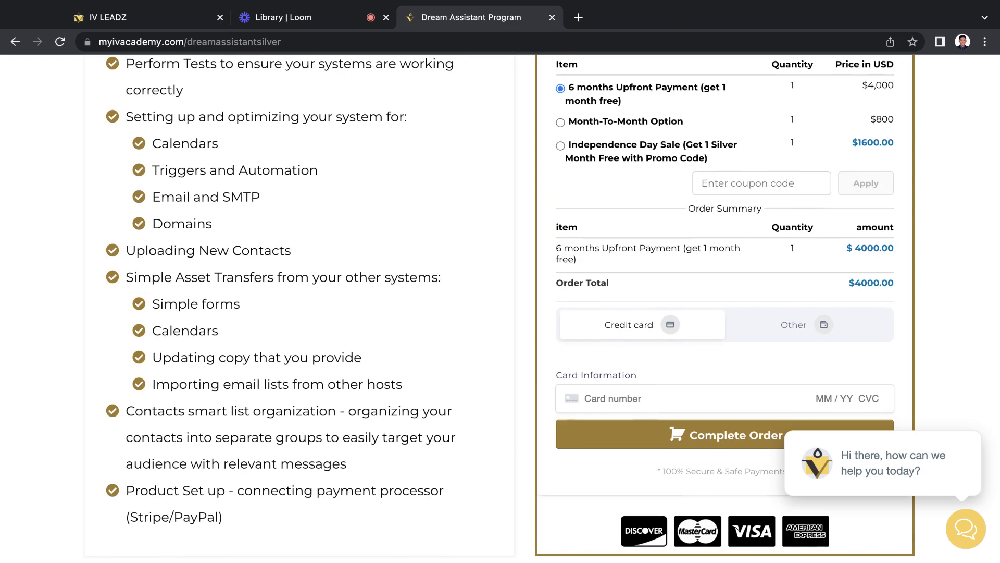
scroll(586, 306, down, 1)
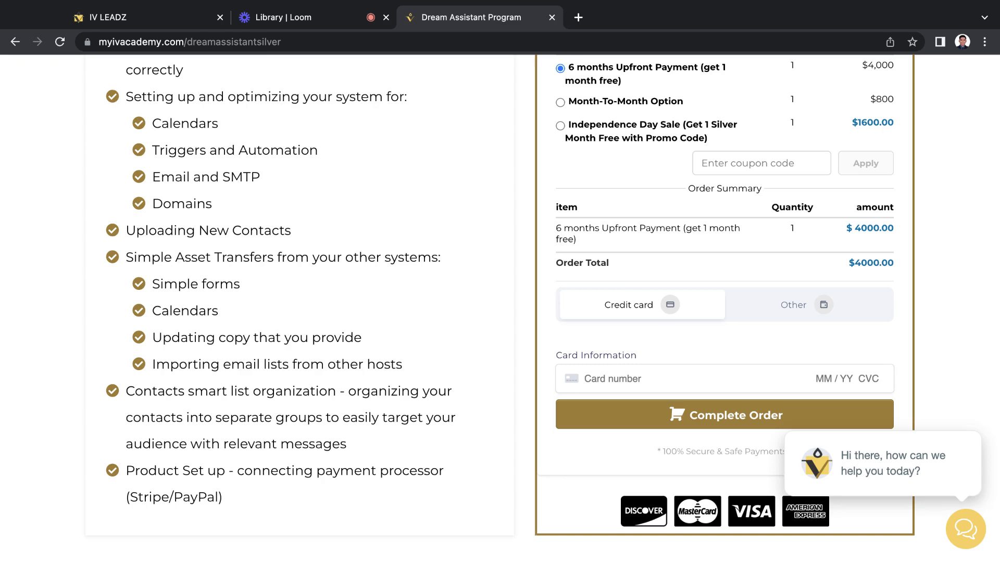
scroll(500, 303, up, 5)
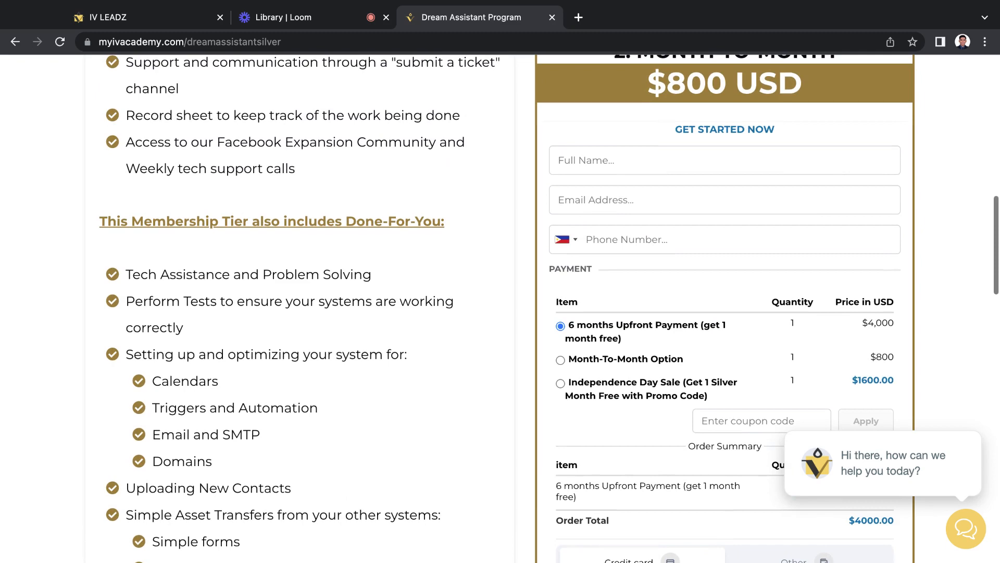
scroll(590, 318, down, 6)
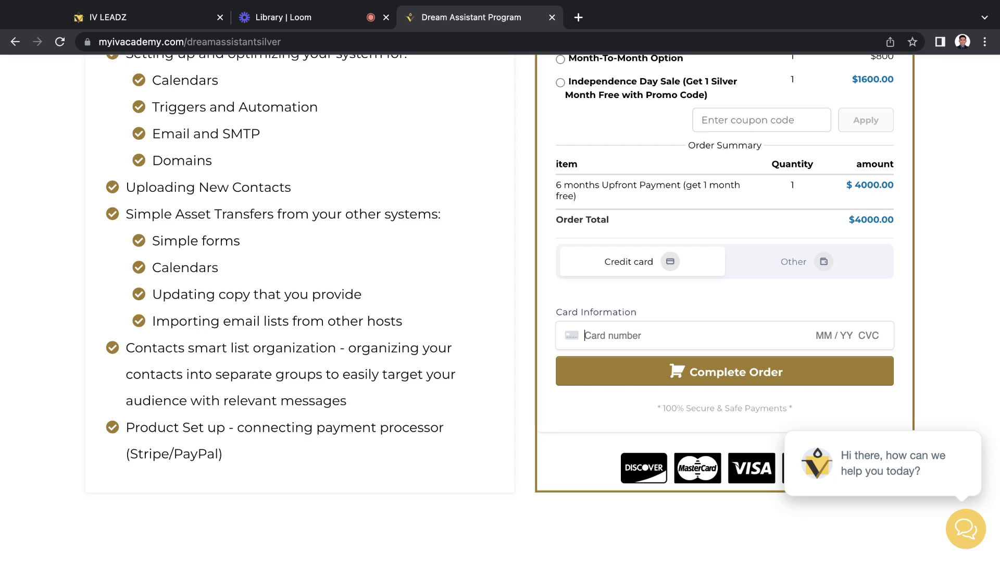
scroll(838, 195, up, 6)
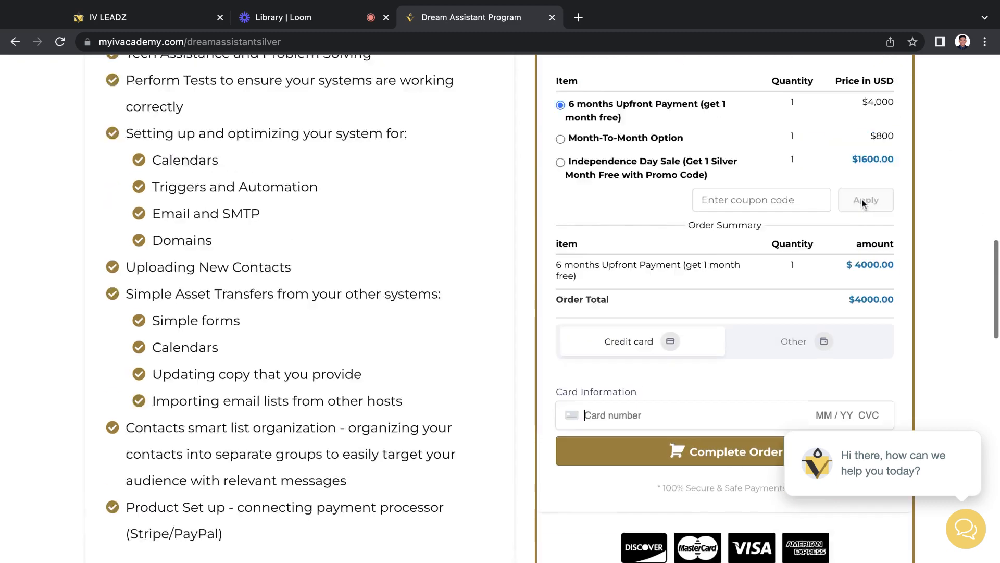
click(724, 144)
click(729, 177)
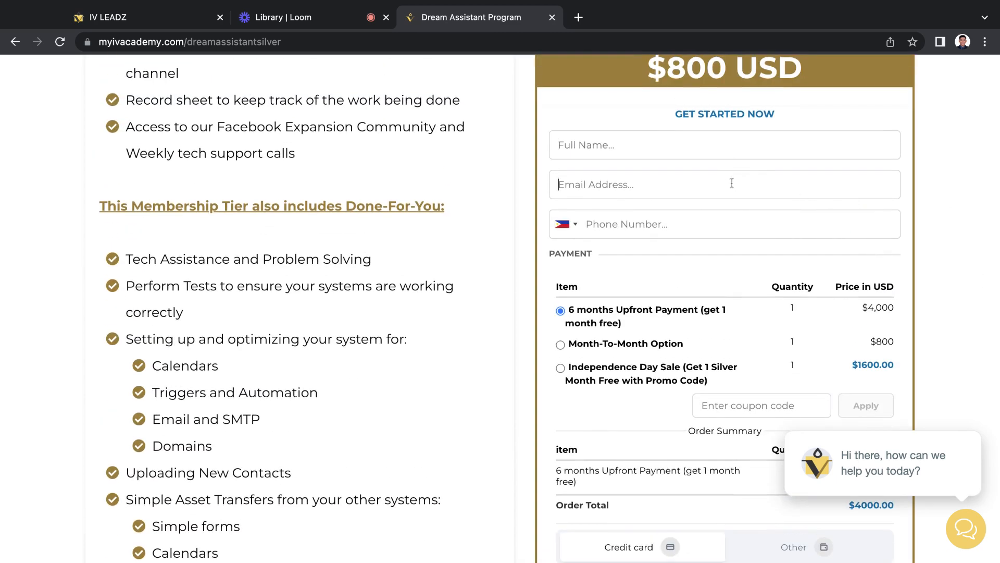
scroll(732, 182, down, 1)
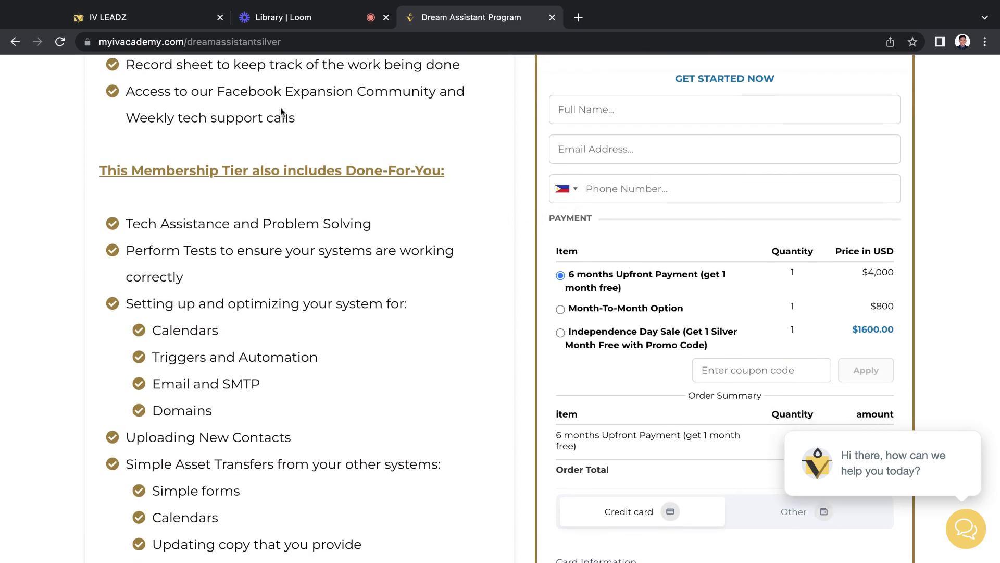
Step: Switch back to IV LEADZ and create a new automation workflow from scratch
click(167, 19)
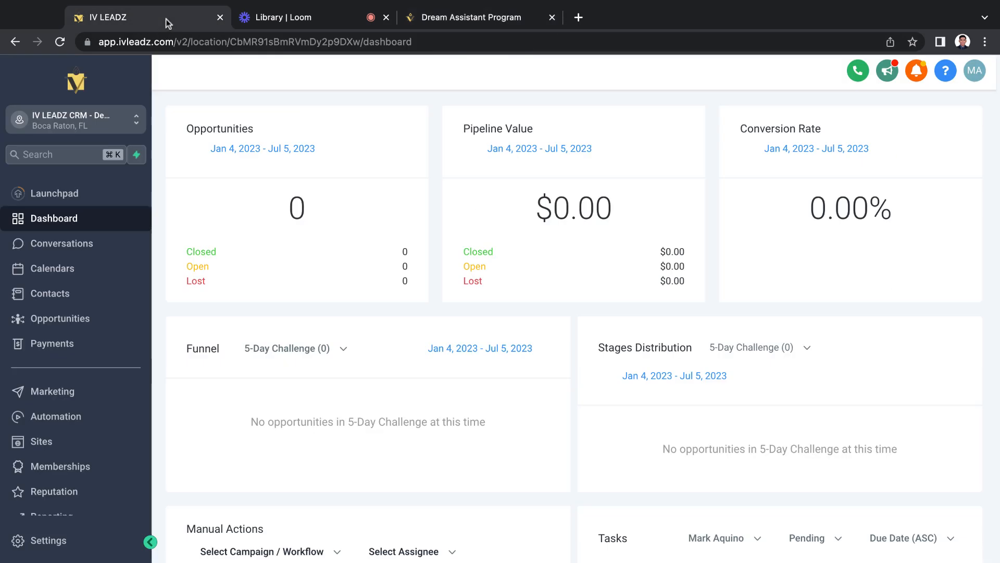
click(48, 427)
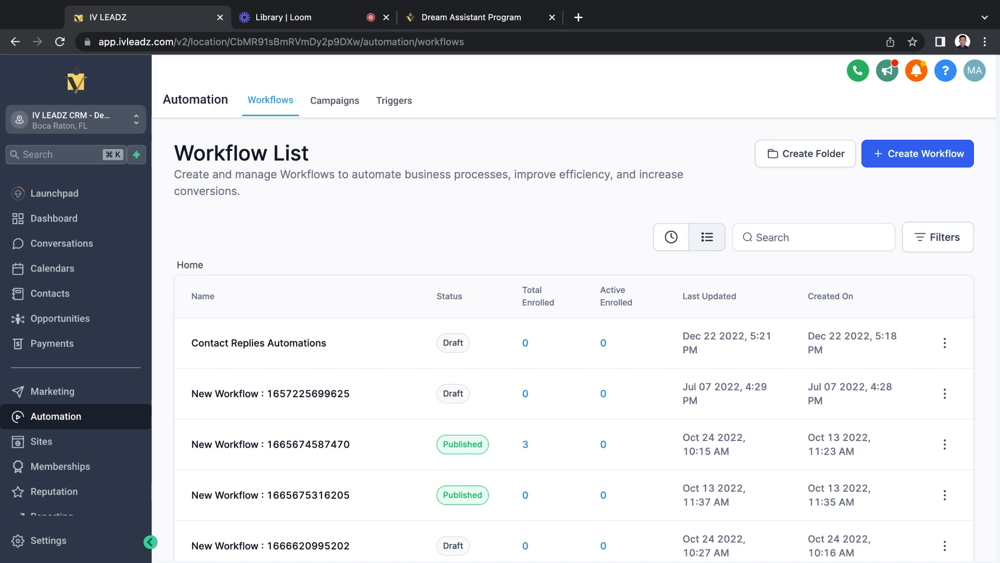
click(919, 164)
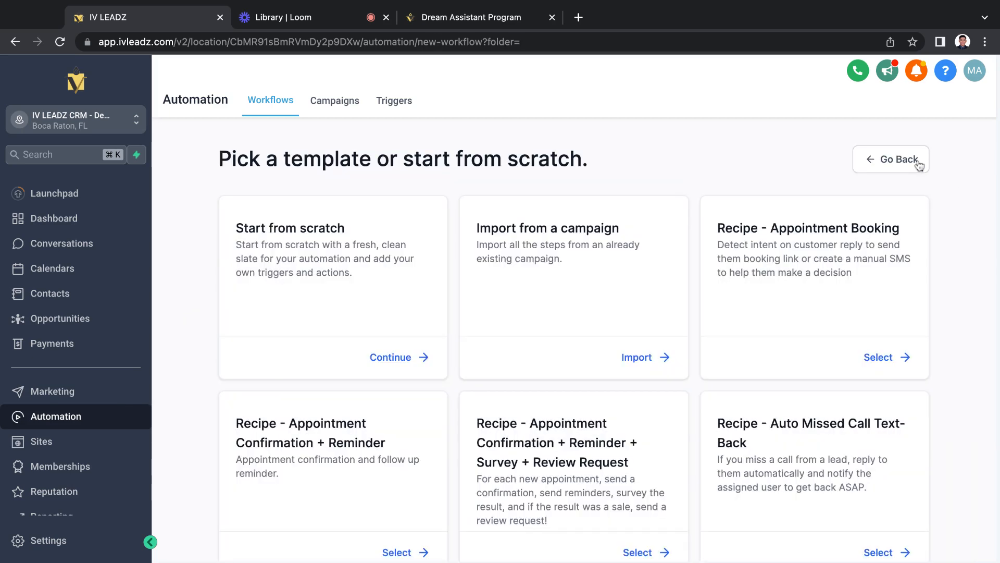
scroll(568, 386, down, 1)
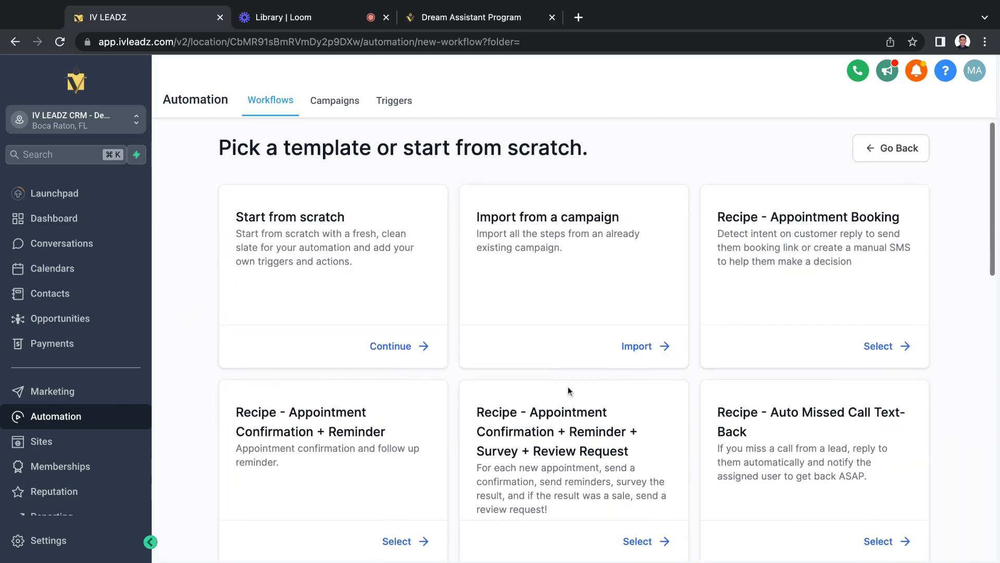
click(395, 346)
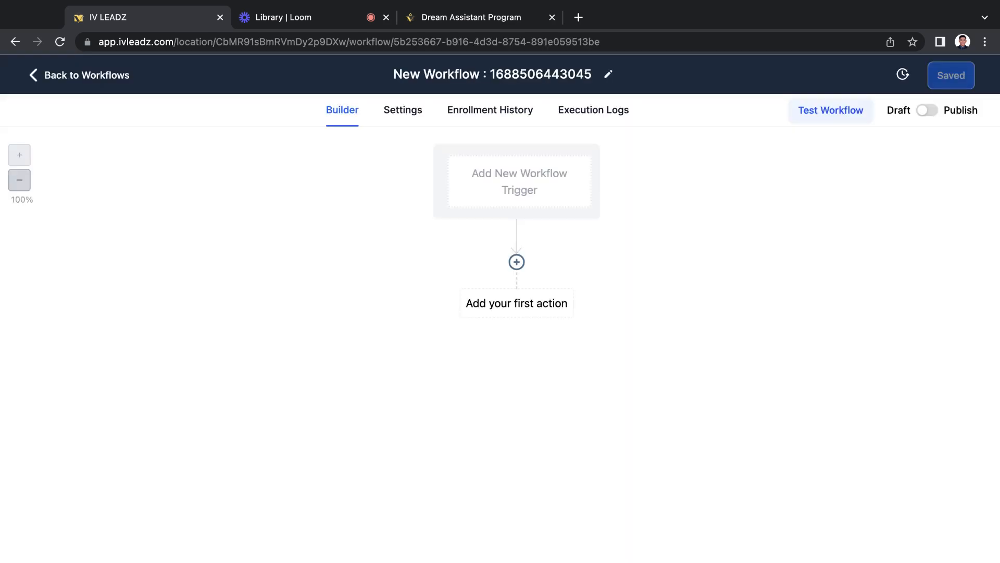
Step: Add a workflow trigger of the type Order Form Submission from the Contact Actions group
click(513, 197)
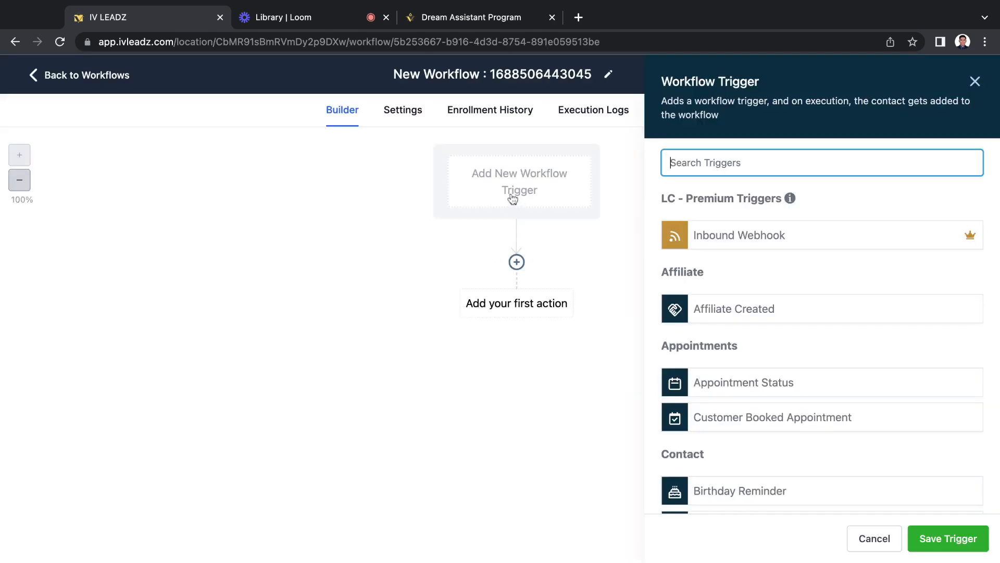
scroll(744, 285, down, 6)
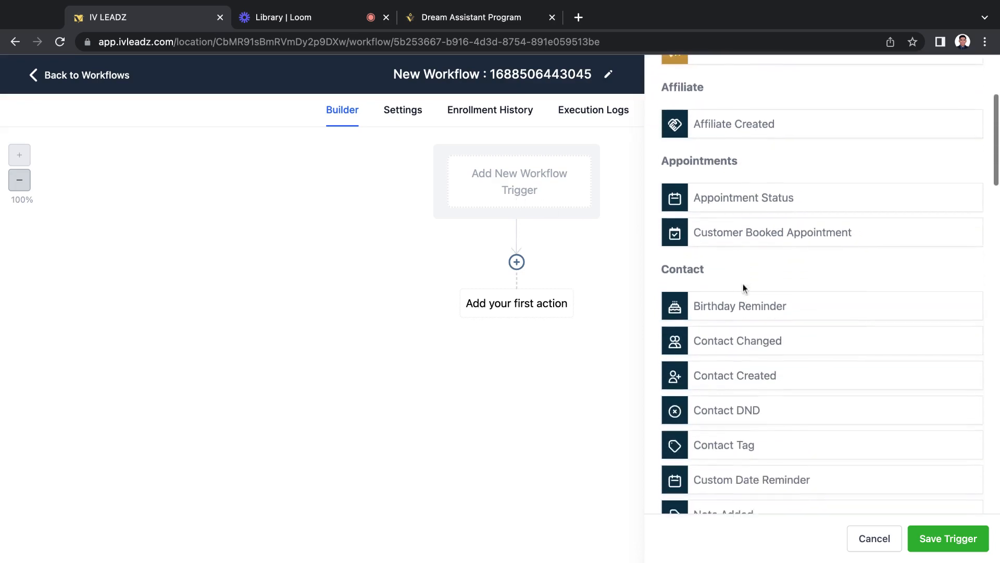
scroll(744, 285, down, 8)
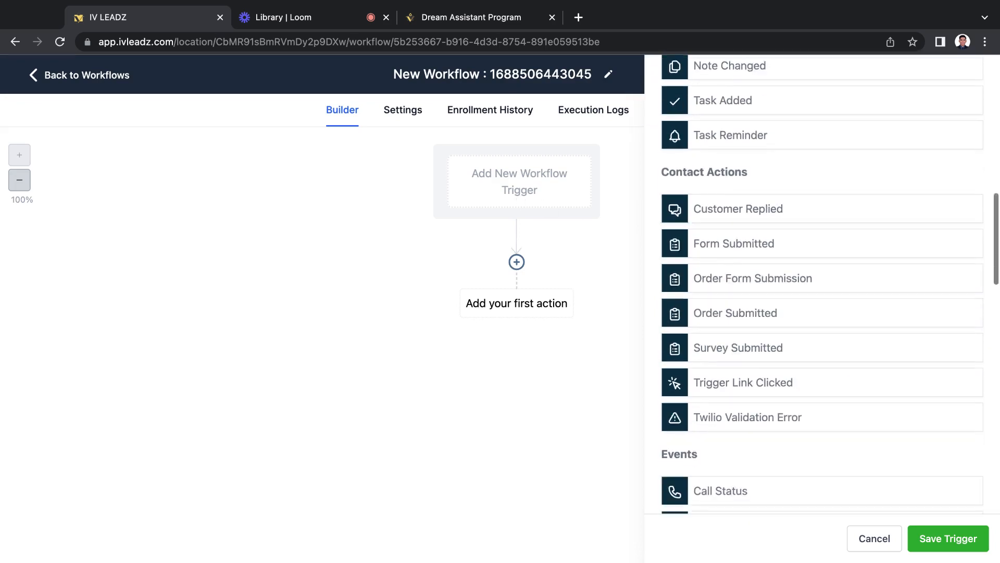
scroll(822, 283, down, 3)
scroll(822, 283, up, 6)
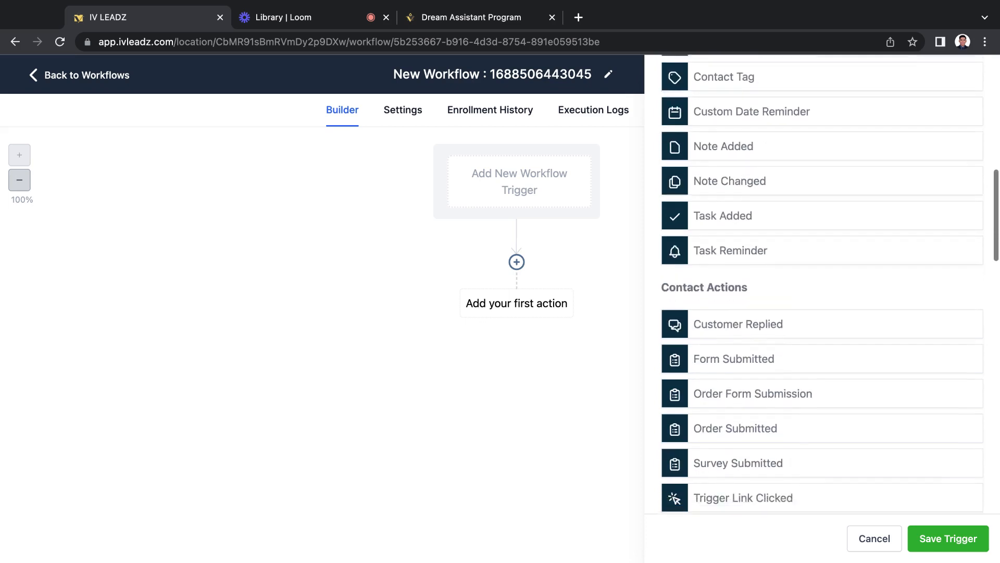
scroll(822, 283, down, 1)
scroll(792, 295, down, 2)
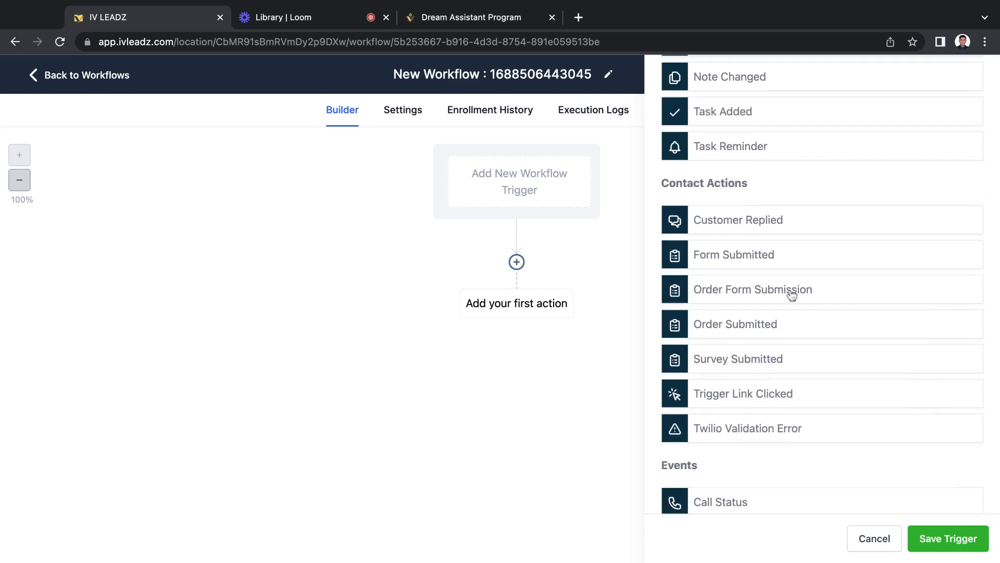
click(791, 290)
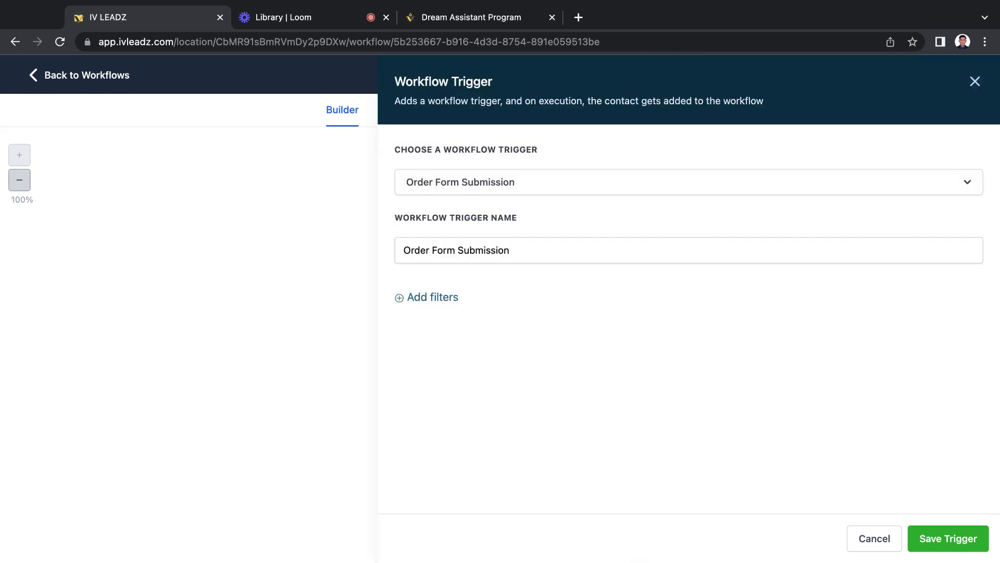
Step: Add a trigger filter that limits In funnel/website to Sample Website
click(444, 298)
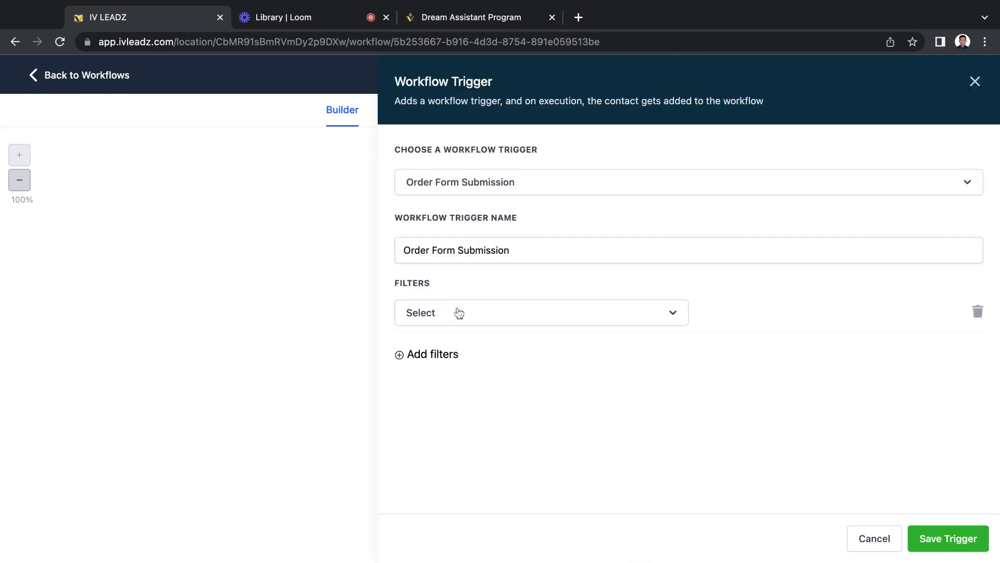
click(471, 319)
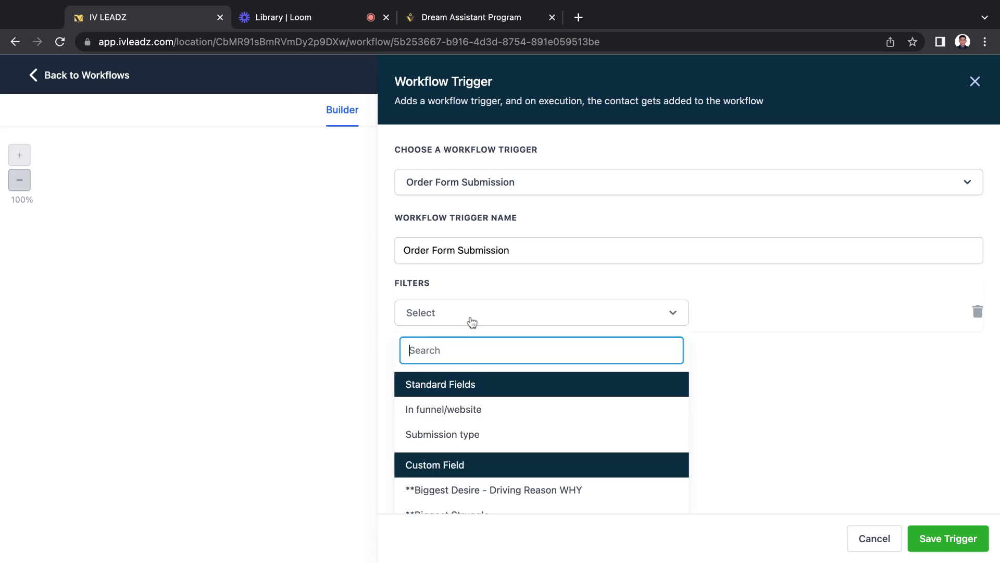
click(487, 410)
click(740, 317)
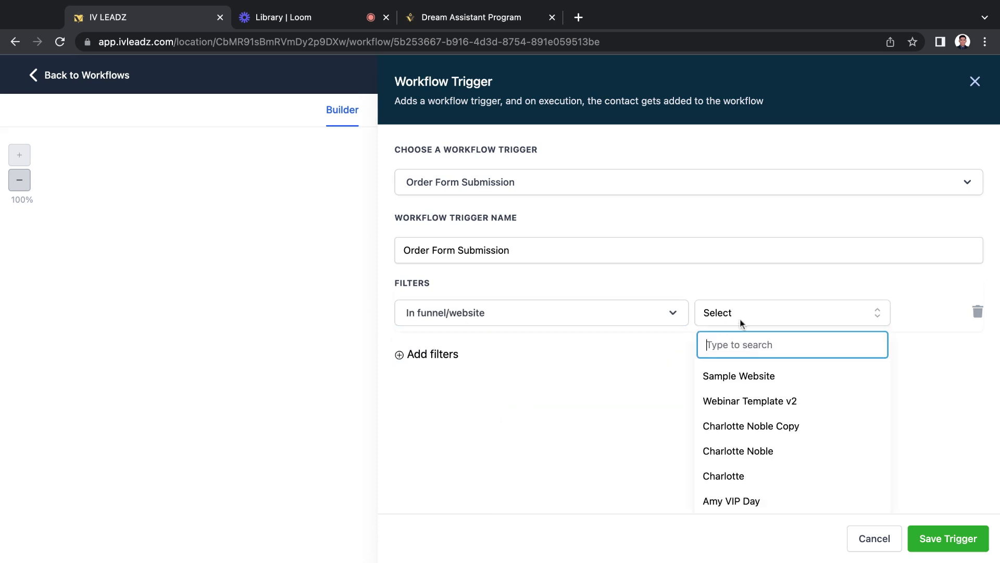
scroll(740, 317, down, 1)
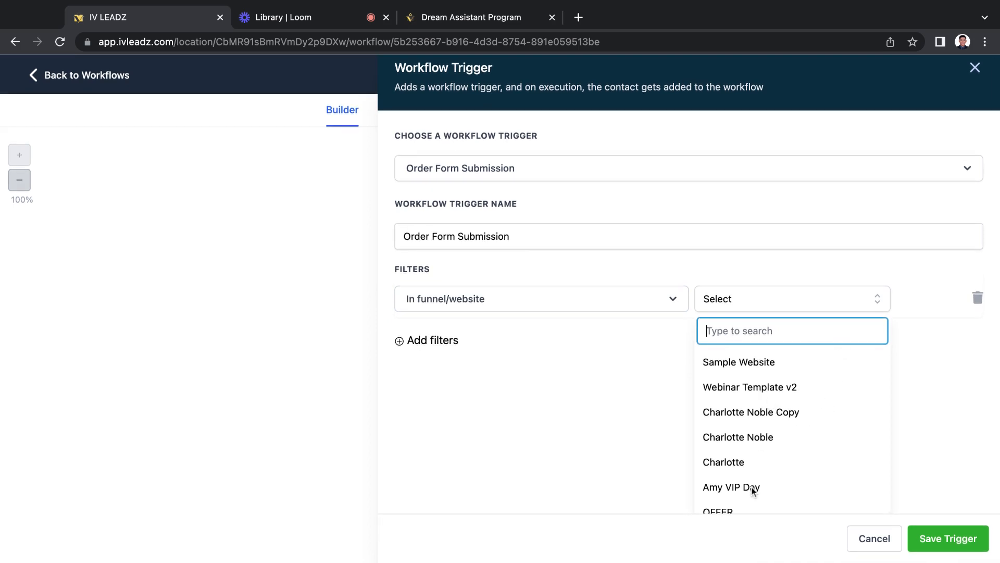
click(745, 366)
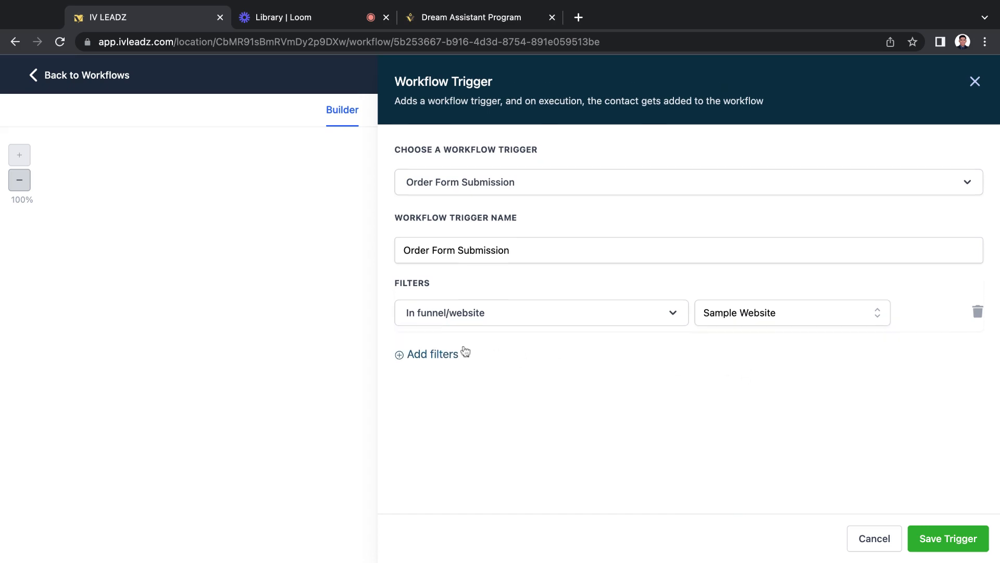
Step: Add a second trigger filter that sets Page is to Home
click(438, 353)
click(463, 358)
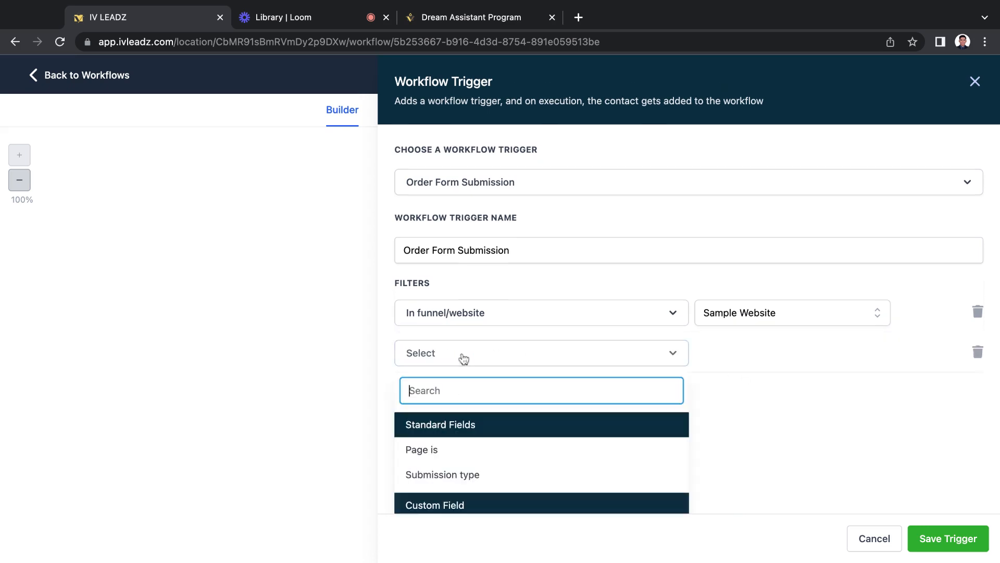
click(483, 449)
click(738, 359)
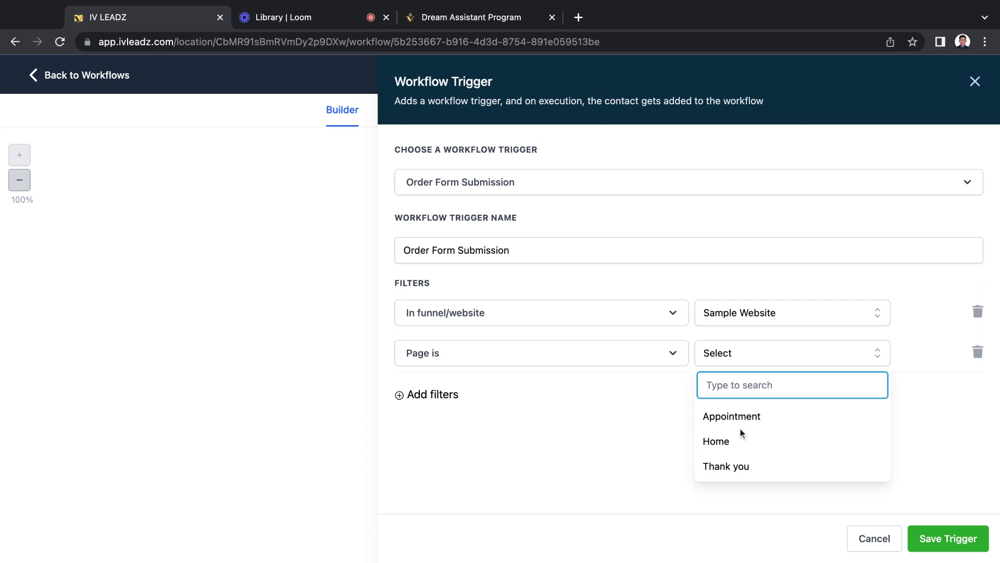
click(721, 441)
Step: Add a third trigger filter on Product is and check its available product choices
click(440, 396)
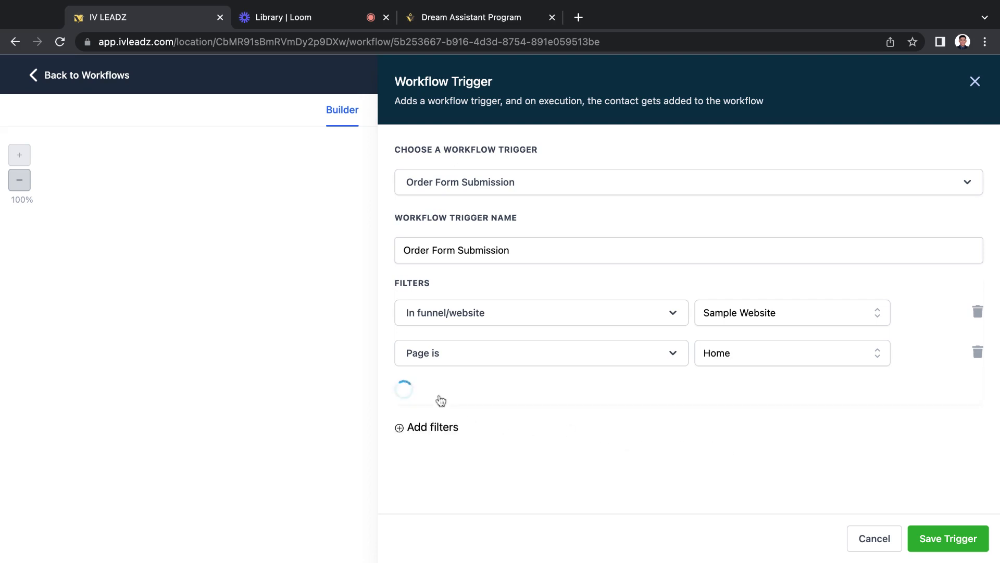
click(440, 397)
scroll(532, 389, down, 3)
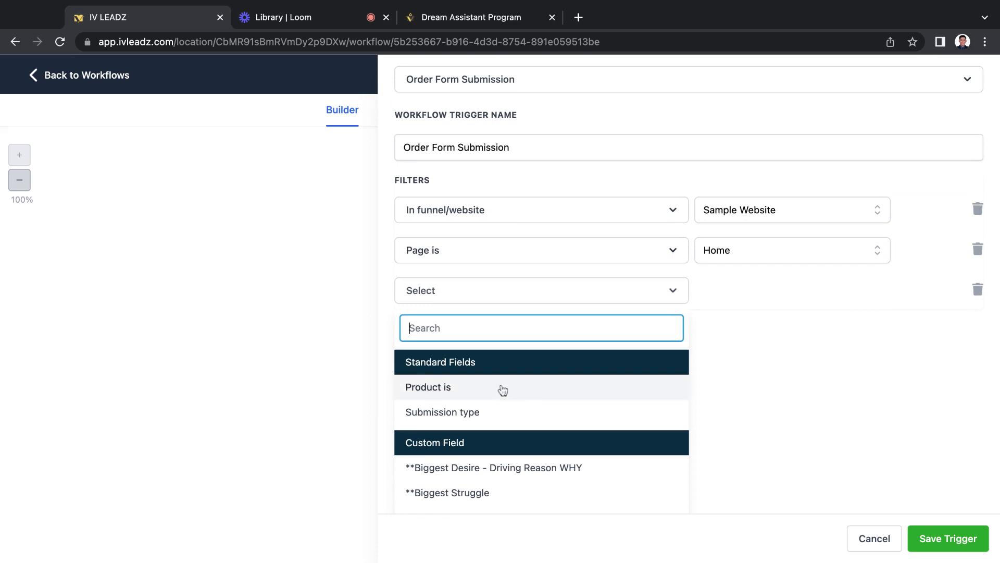
click(500, 386)
click(743, 391)
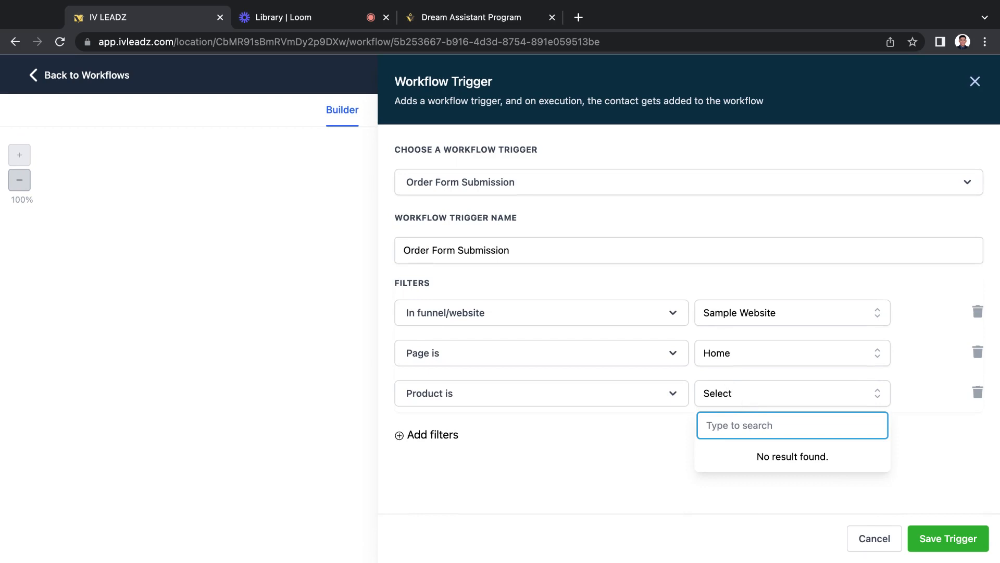
click(595, 459)
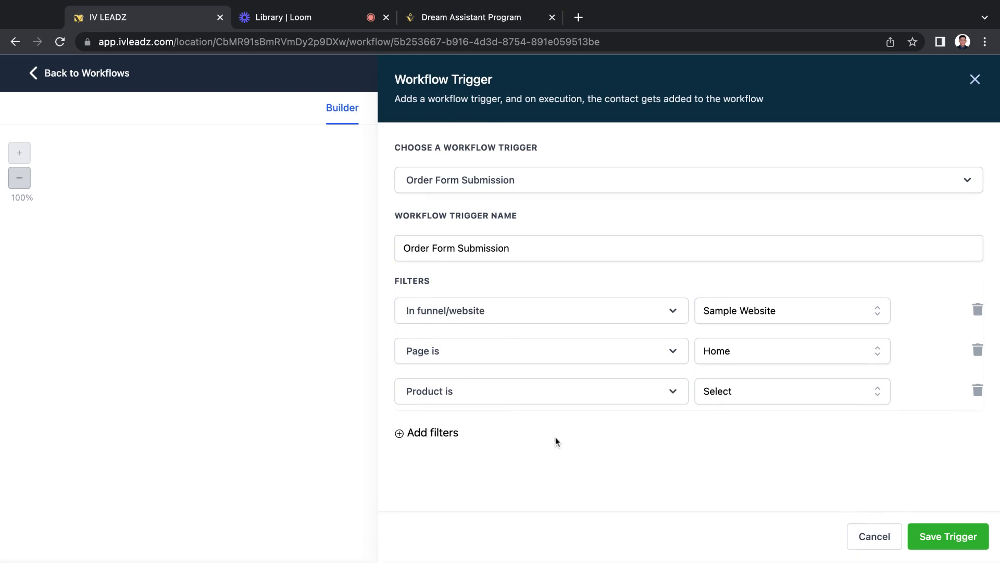
Step: Change the third trigger filter to Submission type and set it to OptIn
click(623, 402)
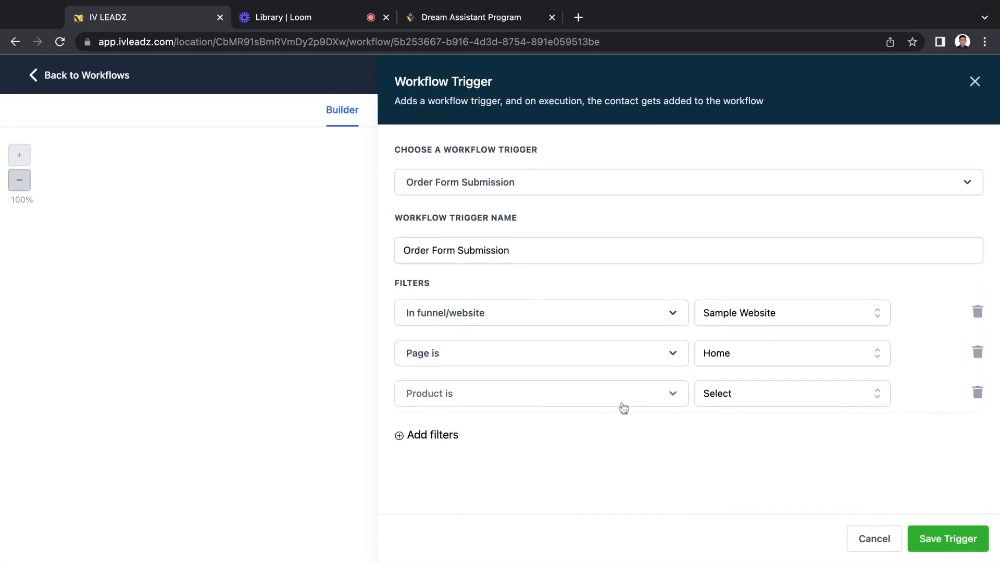
scroll(573, 411, down, 2)
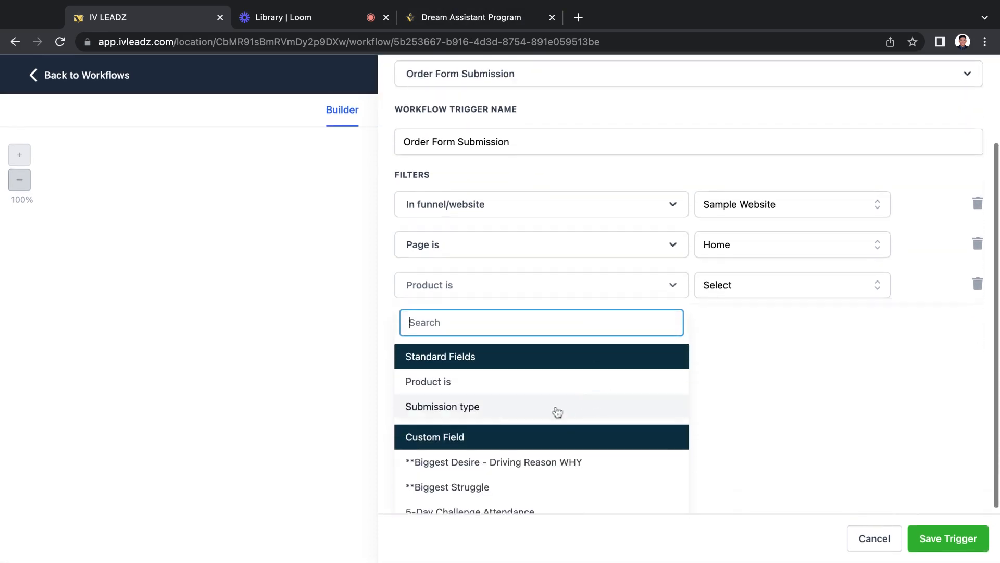
click(475, 413)
click(735, 394)
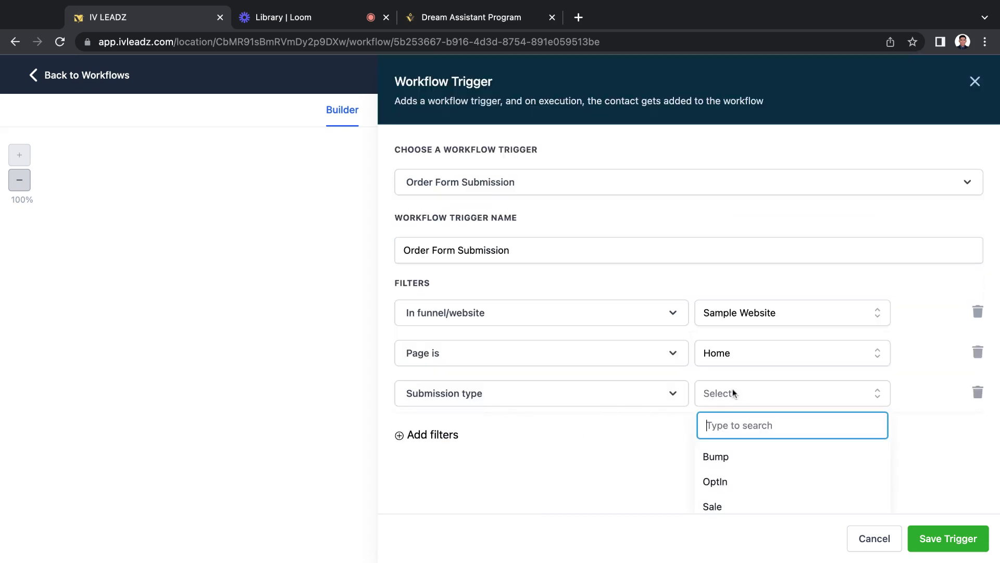
scroll(732, 386, down, 1)
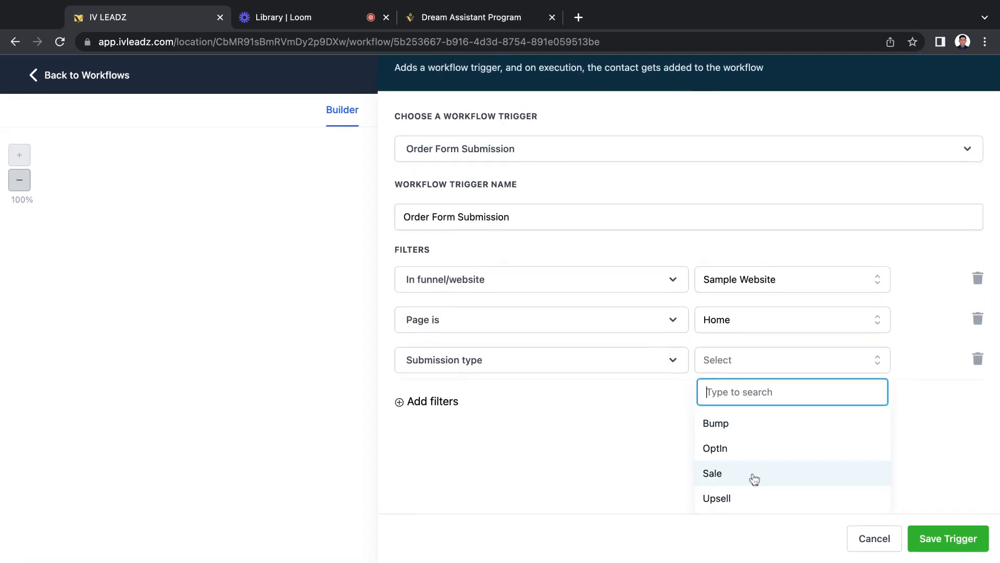
click(735, 455)
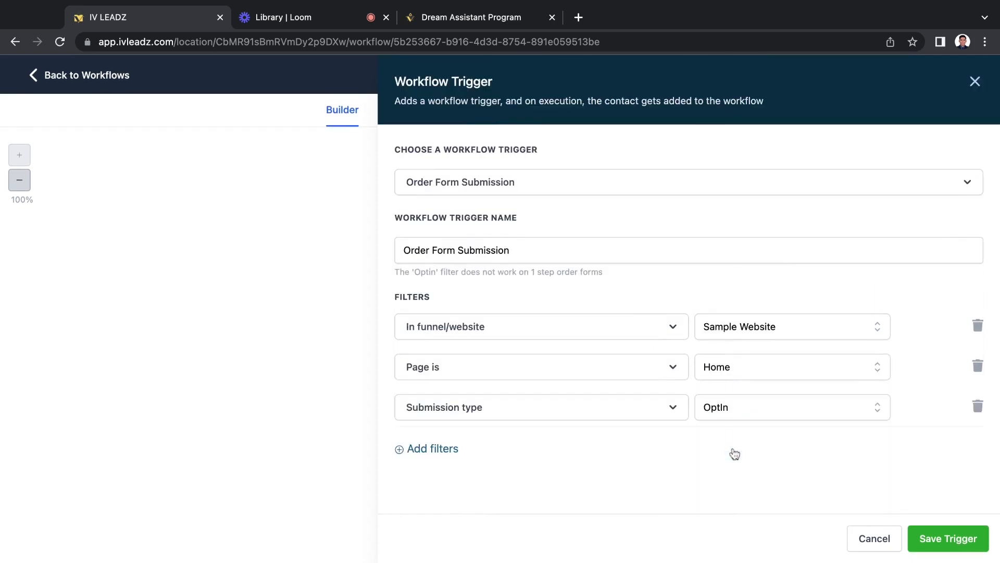
Step: Check the contact fields of the order form on the Dream Assistant Program page and return to the IV LEADZ workflow trigger
click(438, 24)
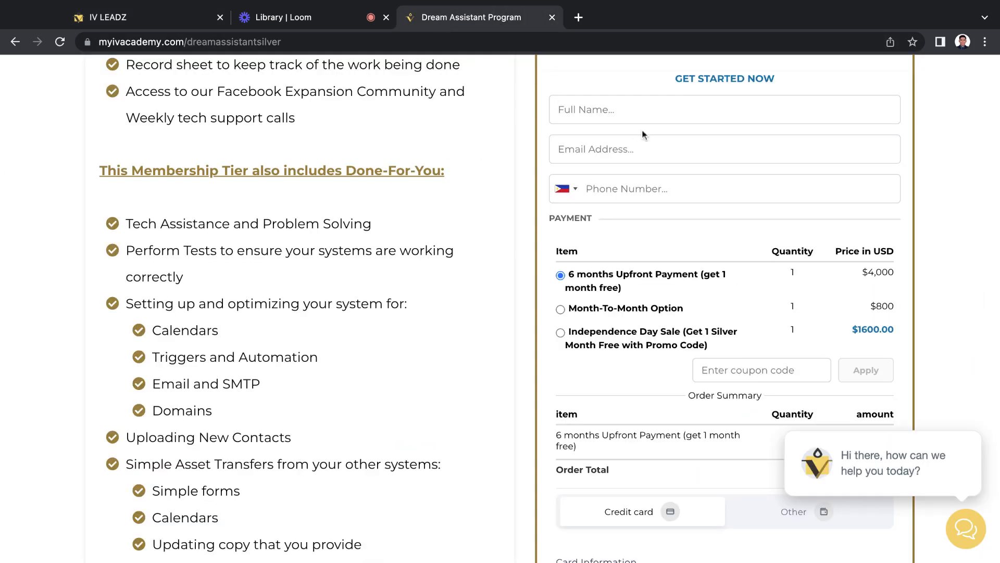
click(633, 116)
click(150, 21)
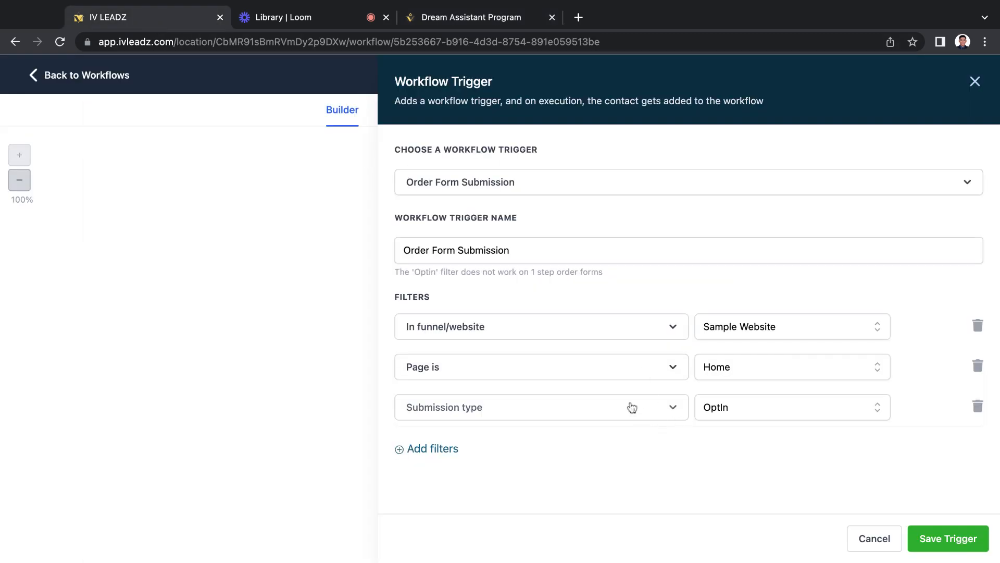
Step: Save the Order Form Submission trigger and add Send Email as the workflow's first action
click(940, 542)
click(938, 537)
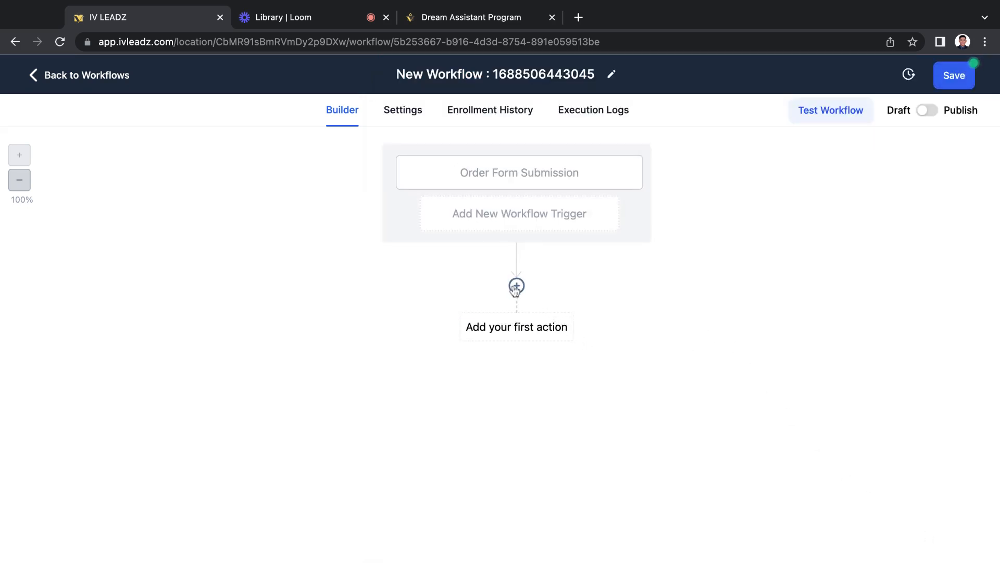
click(516, 286)
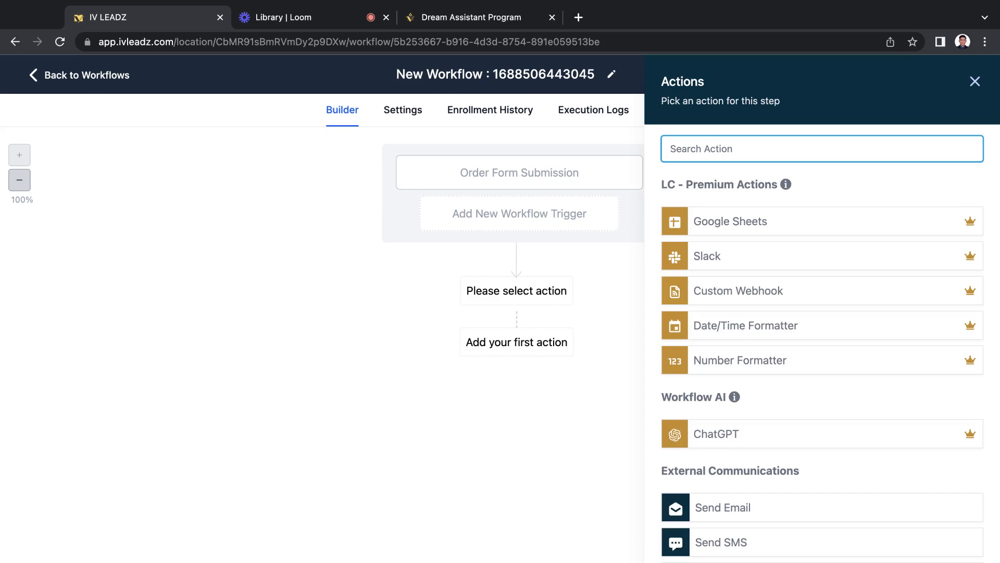
scroll(736, 331, down, 3)
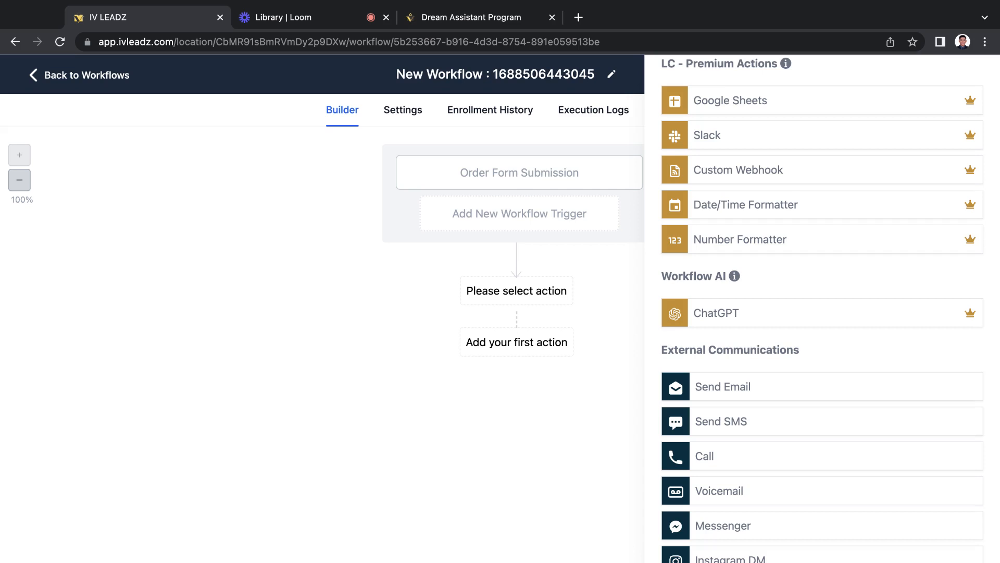
scroll(722, 323, down, 2)
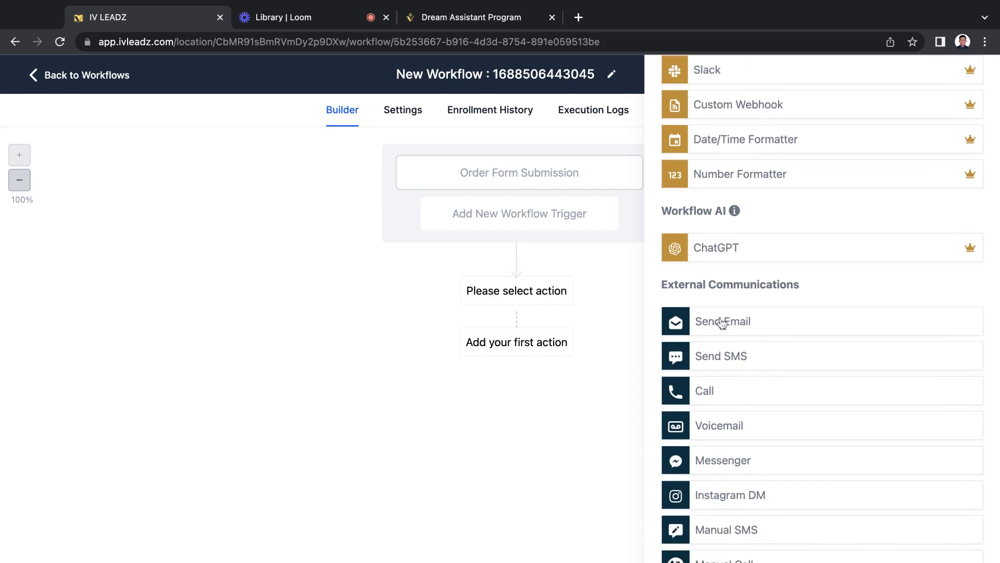
click(722, 323)
Step: Begin the email message with the greeting "Hey", the contact's First Name custom value and a comma, followed by a blank line
scroll(791, 292, down, 1)
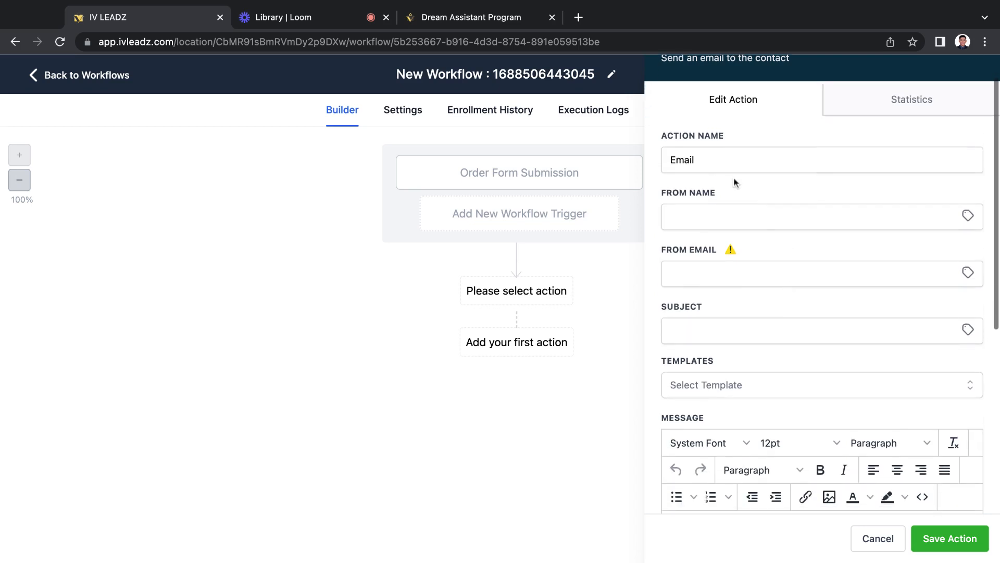
scroll(732, 203, down, 1)
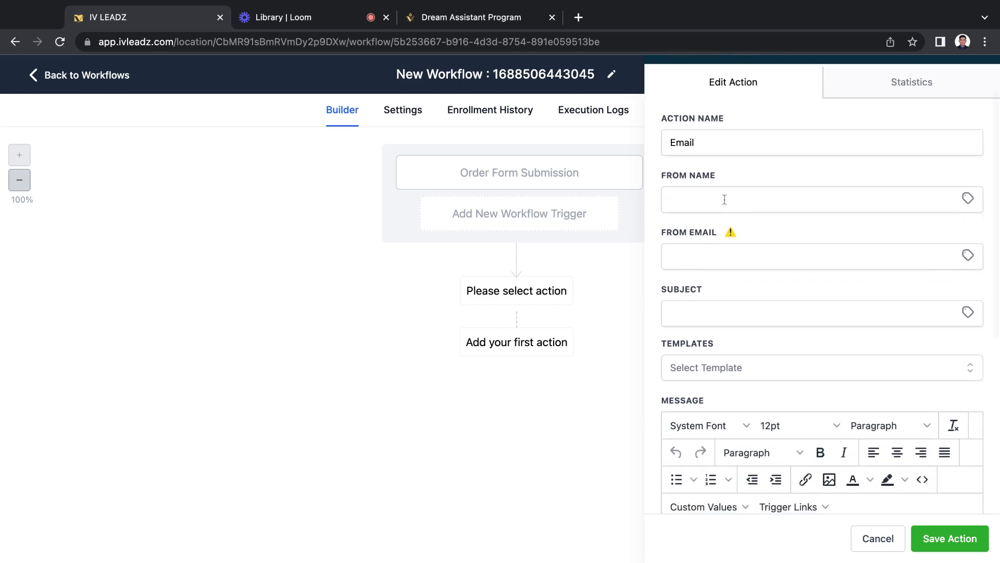
click(724, 199)
click(698, 179)
scroll(698, 179, down, 1)
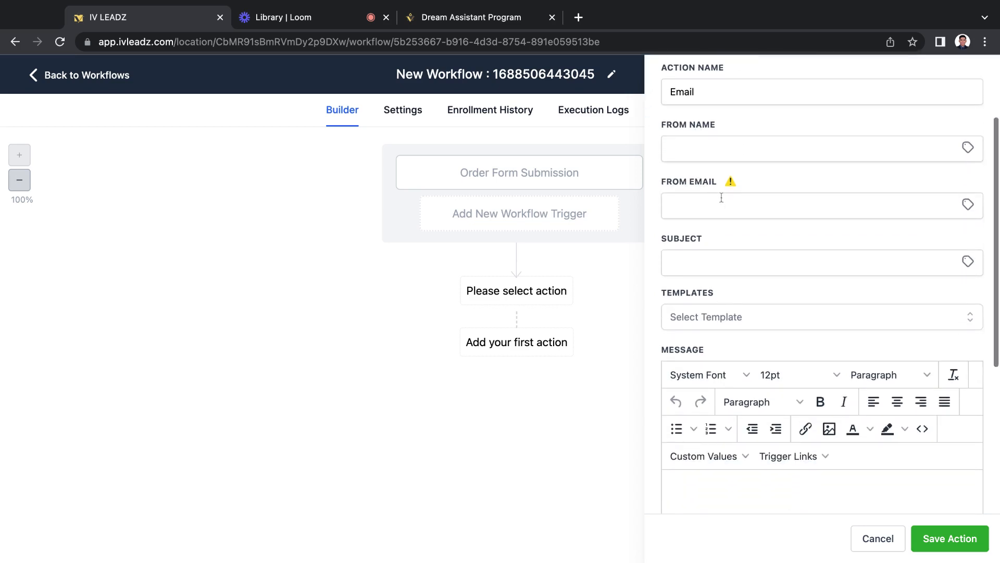
scroll(724, 321, down, 5)
click(716, 306)
scroll(717, 306, up, 3)
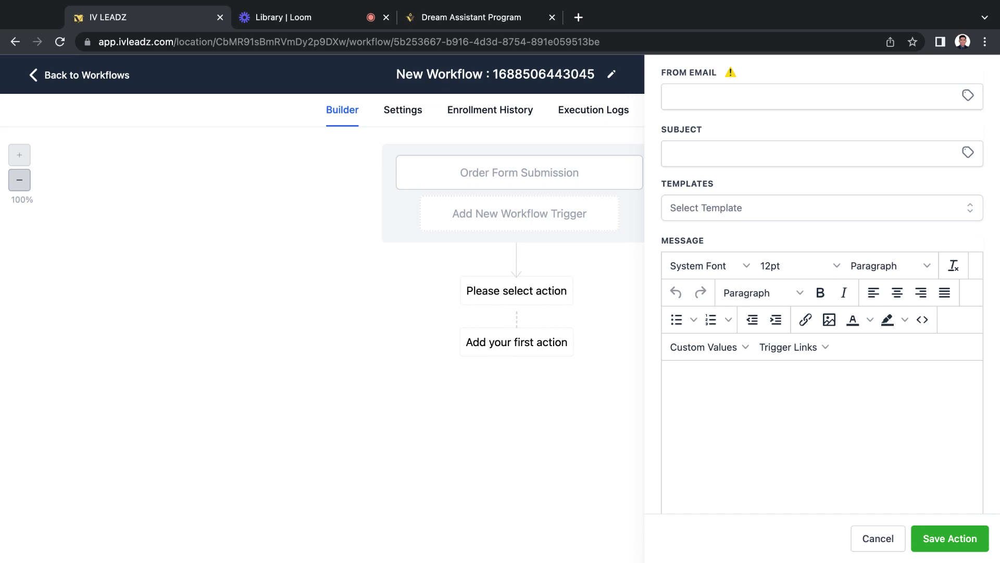
text(Hey)
click(736, 344)
mouse_move(753, 151)
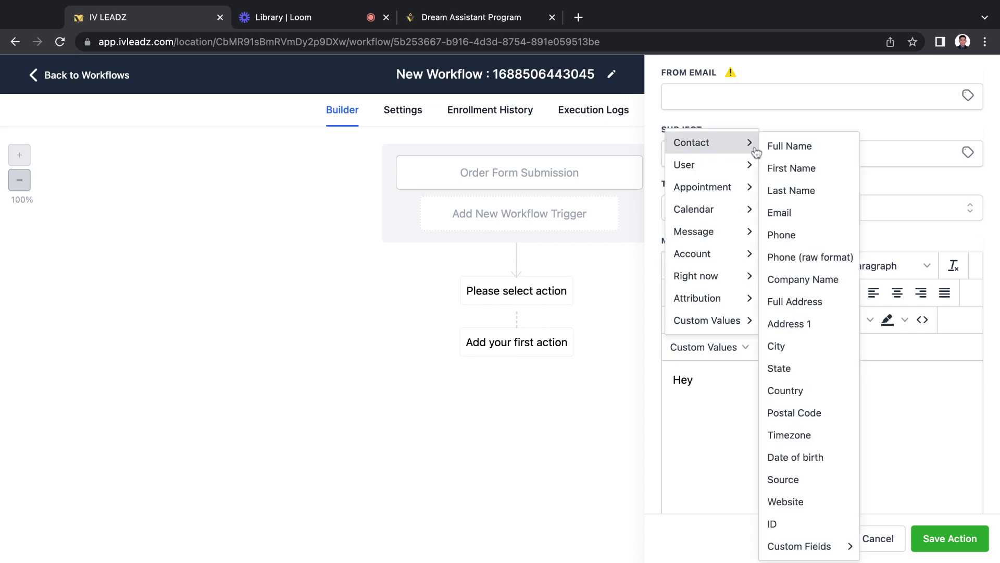
click(794, 168)
text(,)
key(Return)
key(Return)
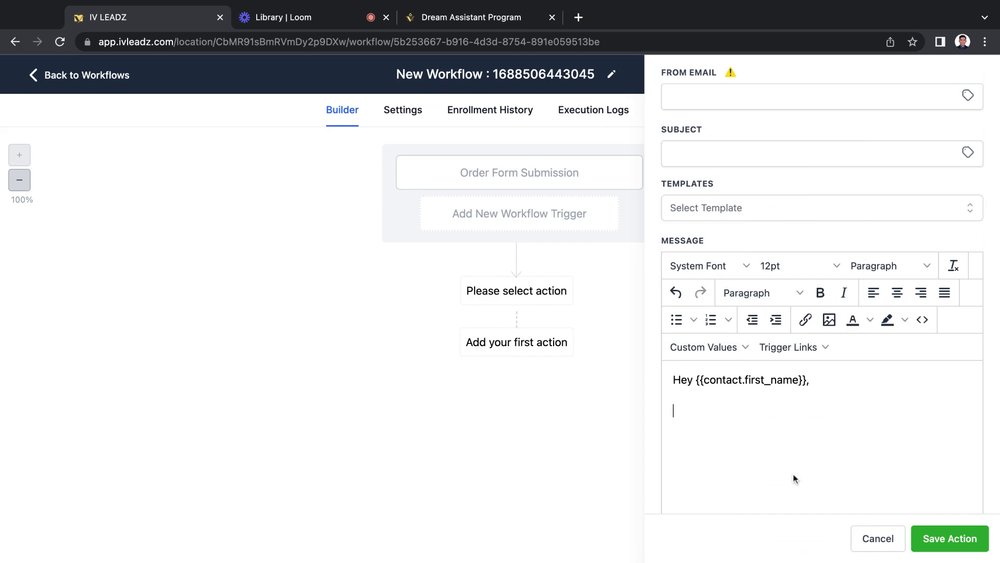
Step: Write the message sentence "I saw you were trying to purchase my product but did not complete the steps."
text(I saw you went th)
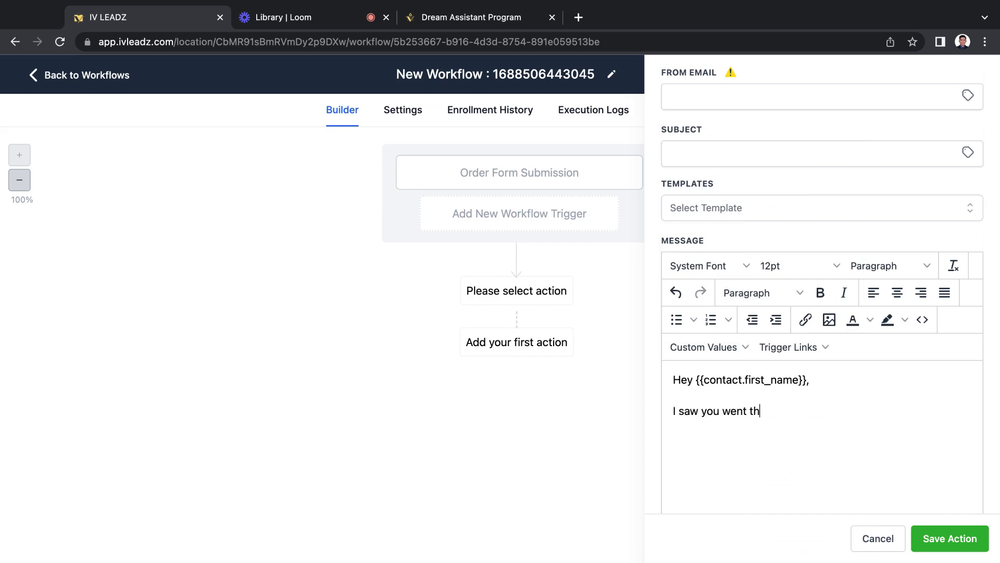
text(rough my page)
shift+click(722, 412)
text(were trying to purchas)
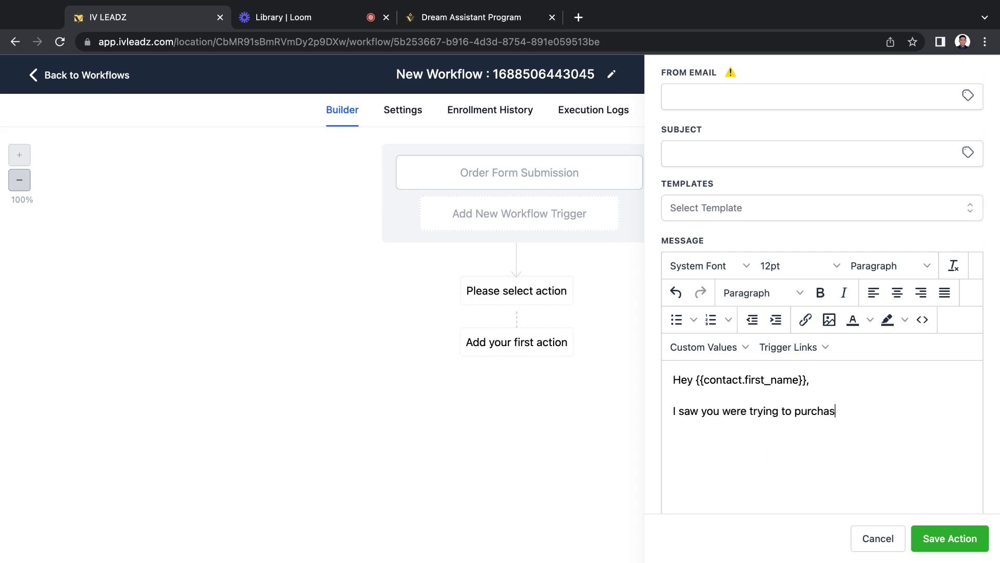
text(e my product but did not)
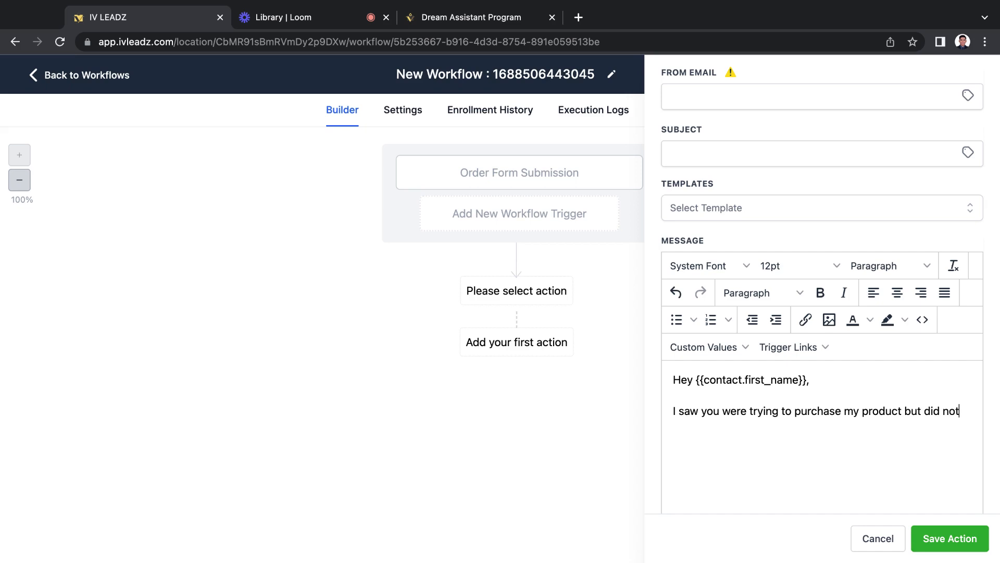
text(t complete)
text( te)
key(BackSpace)
text(he steps)
key(BackSpace)
key(BackSpace)
key(BackSpace)
key(BackSpace)
key(BackSpace)
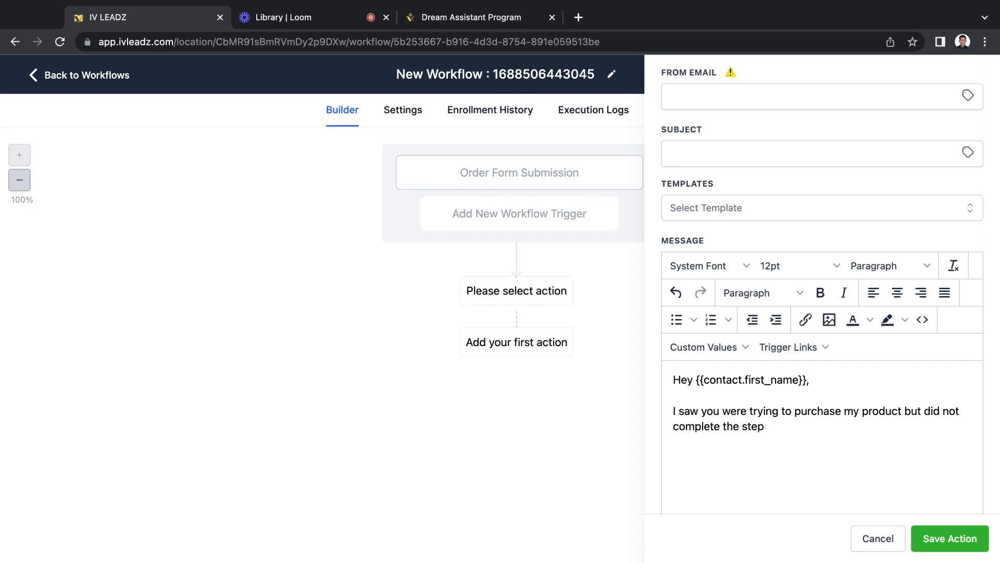
key(BackSpace)
key(BackSpace)
key(BackSpace)
text(he steps.Is the)
Step: Add a new message paragraph reading "Just wanted to followup and make sure everything is good on your end."
key(BackSpace)
key(BackSpace)
key(BackSpace)
key(BackSpace)
key(BackSpace)
key(BackSpace)
text(Just wanted to fi)
key(BackSpace)
text(ol)
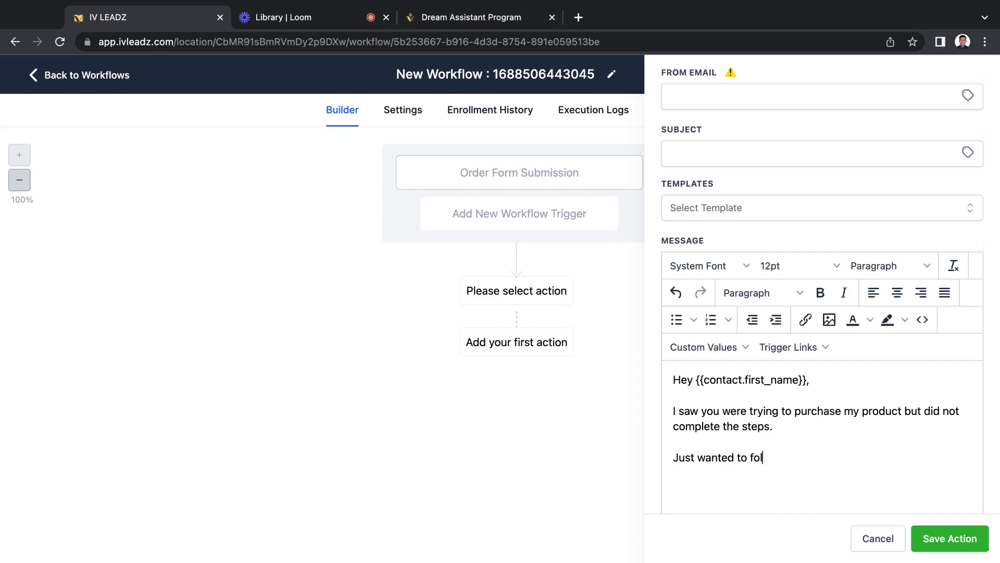
text(lowup and make sure everyth)
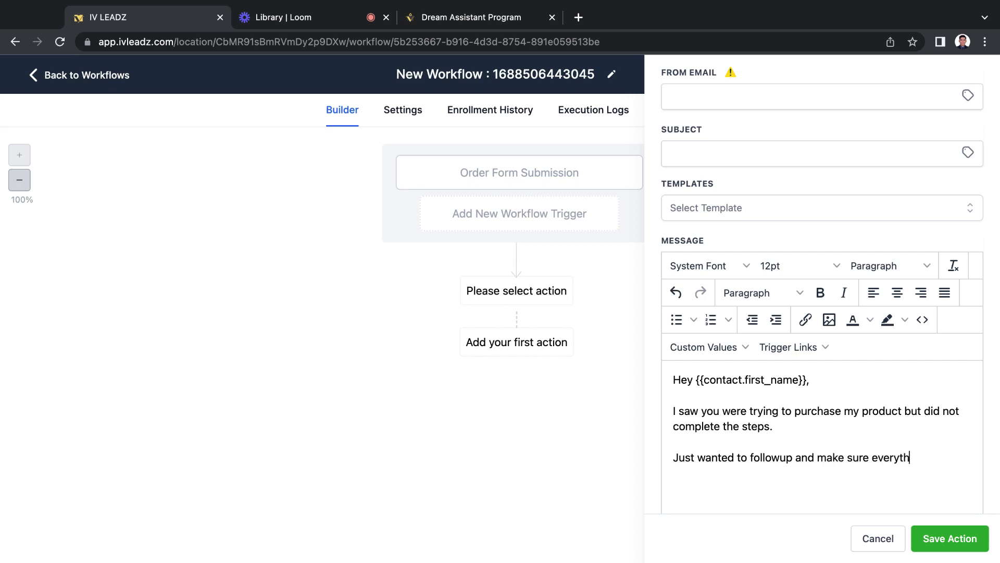
text(ing is good on your )
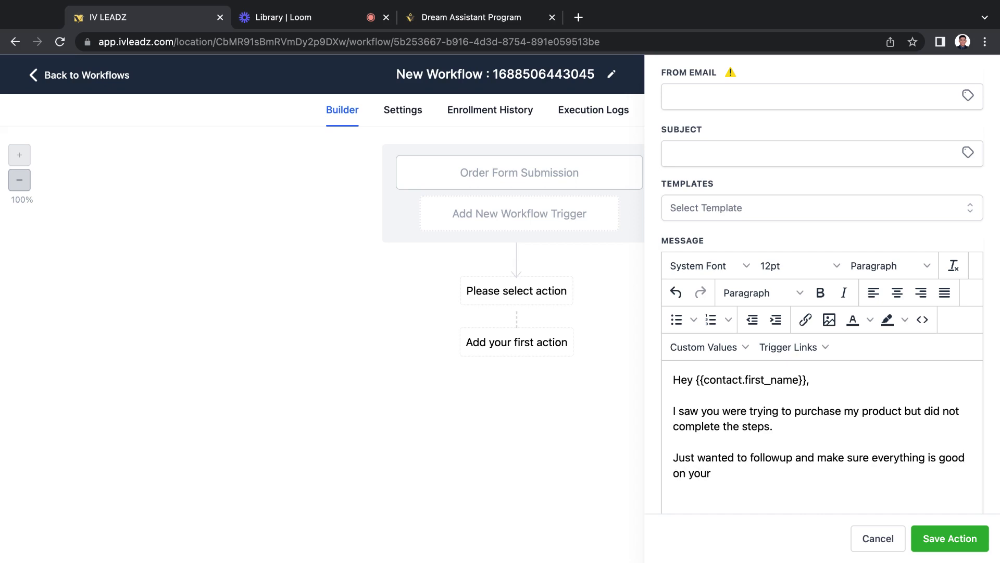
text(end.)
Step: Add the question "Is there anything I can help you with?" as a new paragraph and correct "followup" to "follow up"
text(Is there anythi)
text(ng I )
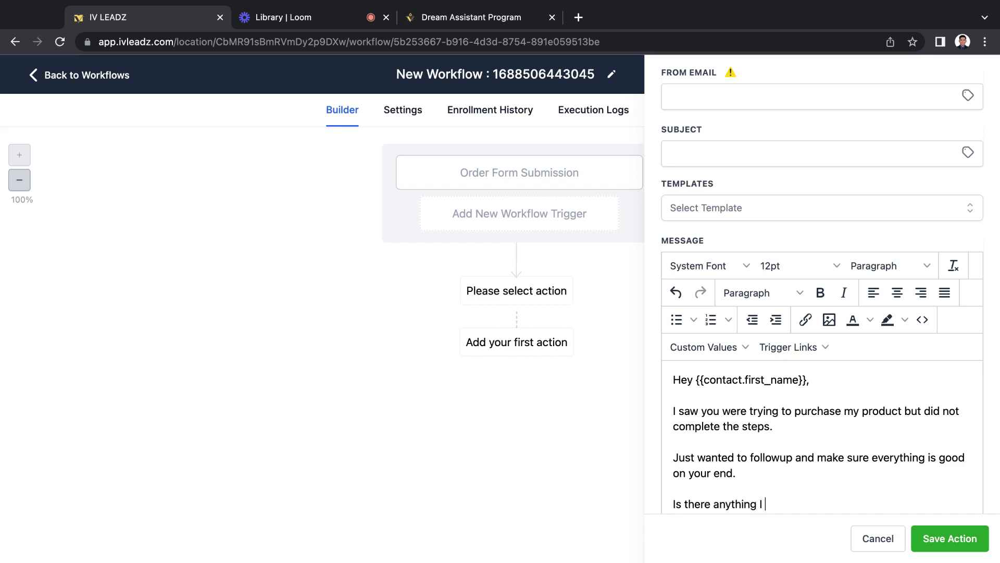
text(can help you with)
key(BackSpace)
key(BackSpace)
key(BackSpace)
key(BackSpace)
text(with?)
click(773, 458)
scroll(833, 471, down, 1)
click(871, 504)
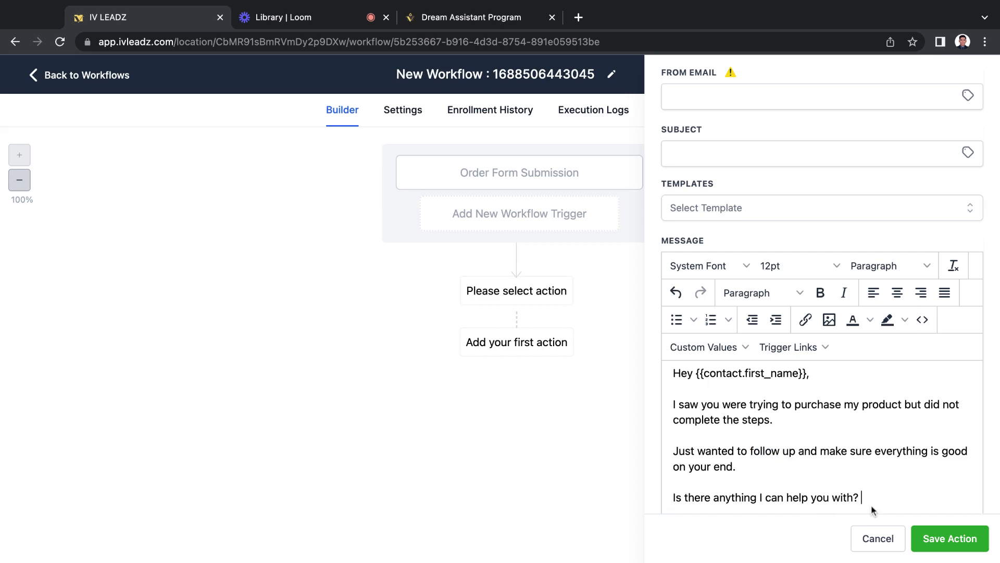
key(Return)
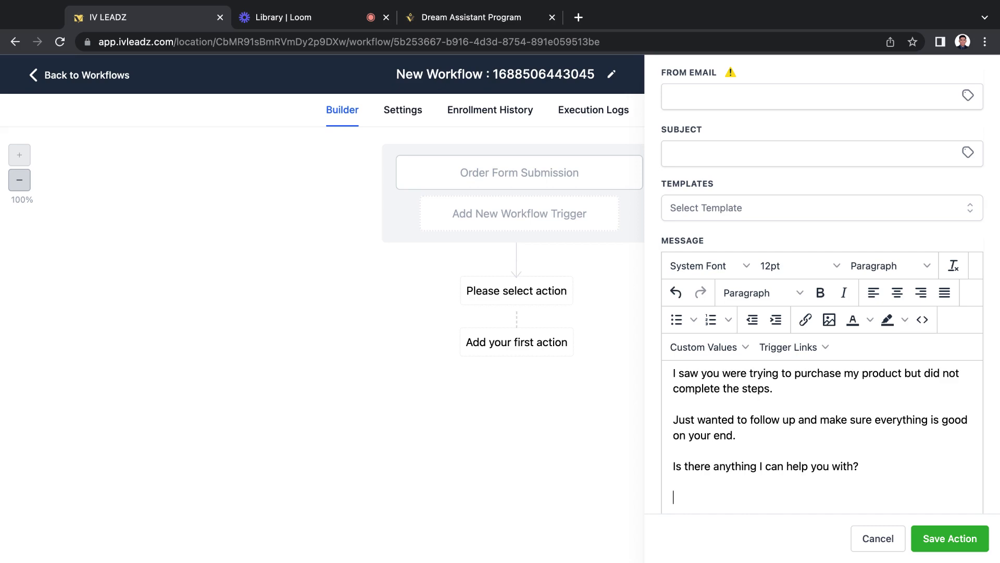
text(Feel free to clock)
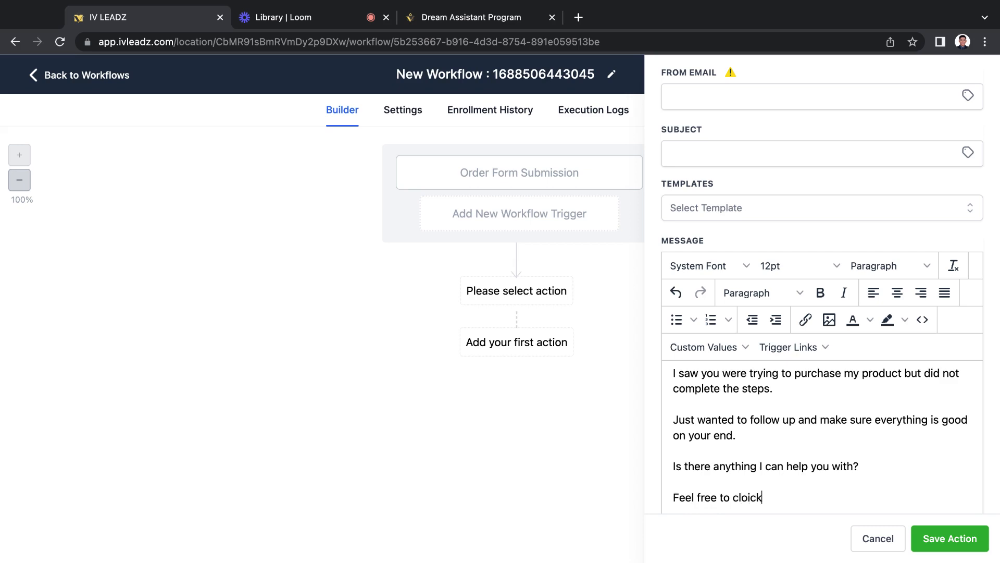
key(BackSpace)
key(BackSpace)
key(BackSpace)
text(icj)
text(k here to c)
text(onti)
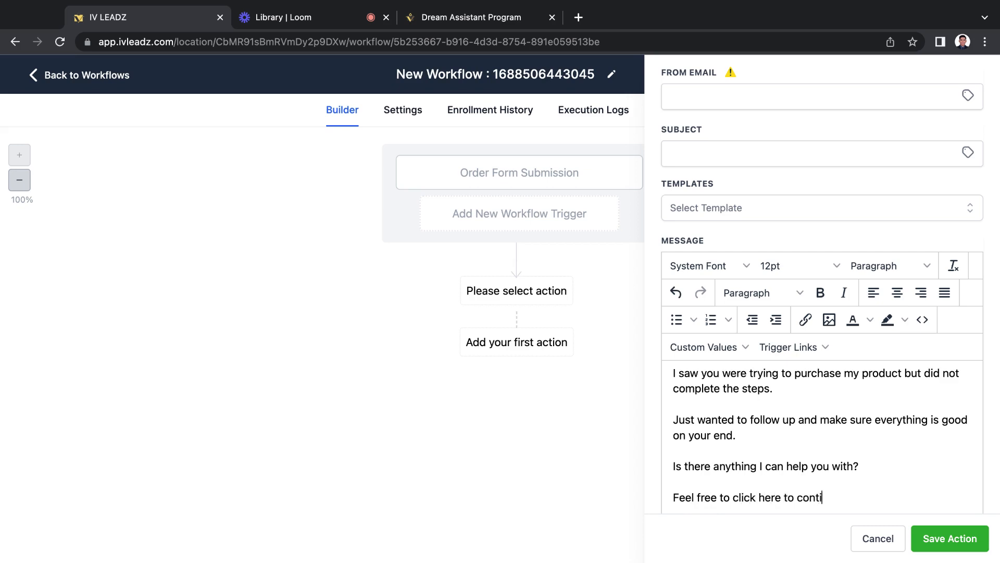
text(nue the step:)
text(www)
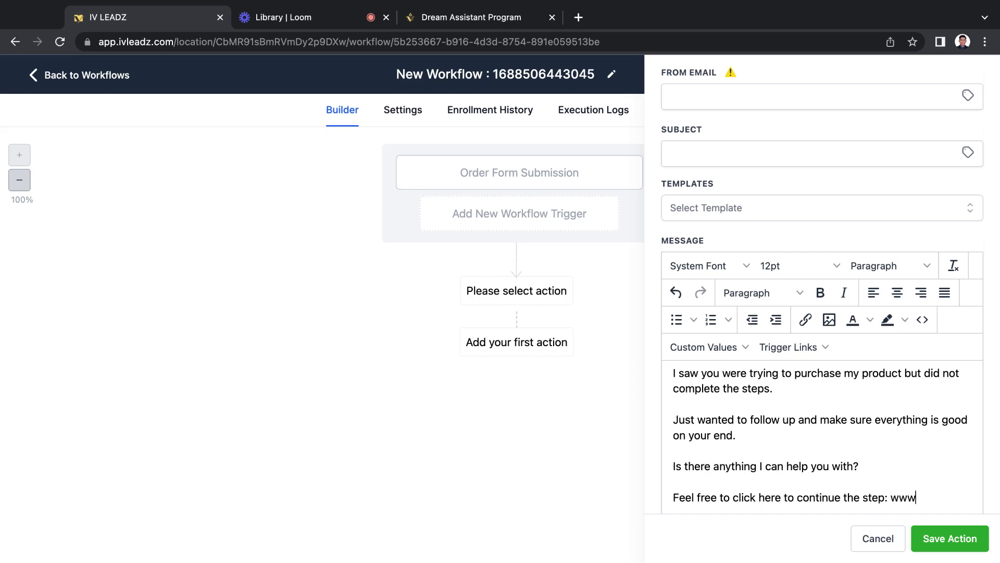
text(.yourwebsite.com)
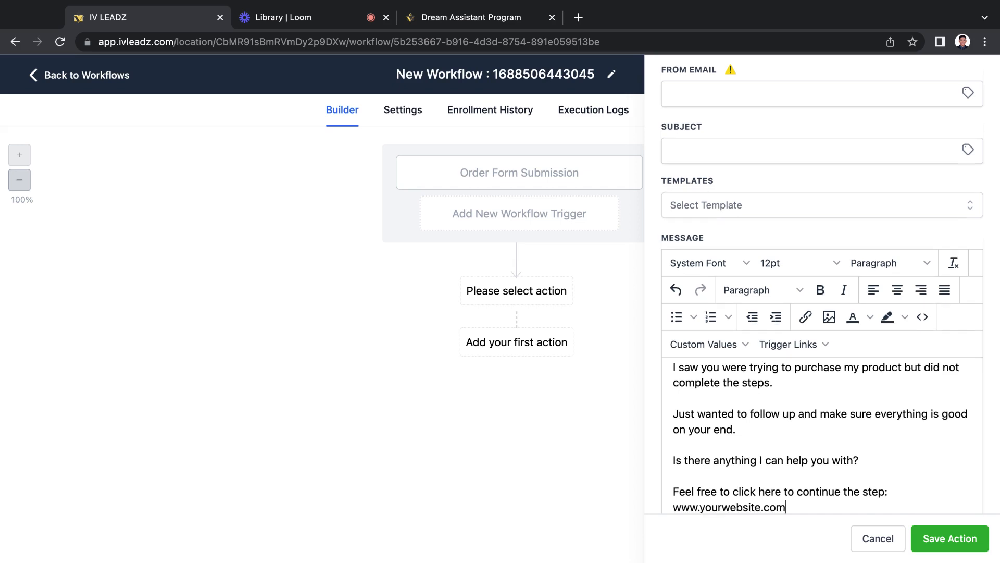
Step: Sign the email message off with "IV LEADZ" below the website link and review the whole text
key(Return)
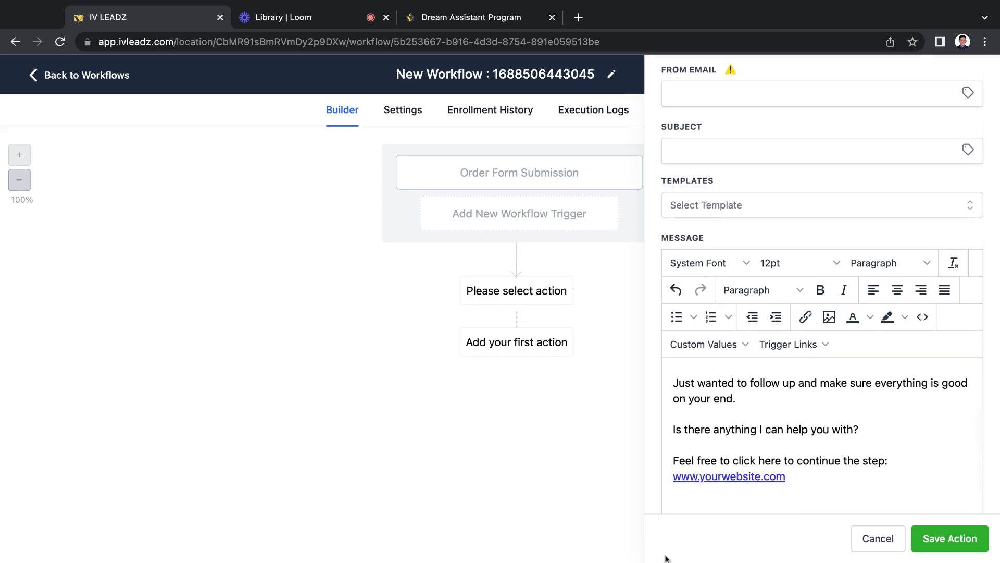
click(697, 513)
text(IV LEADZ)
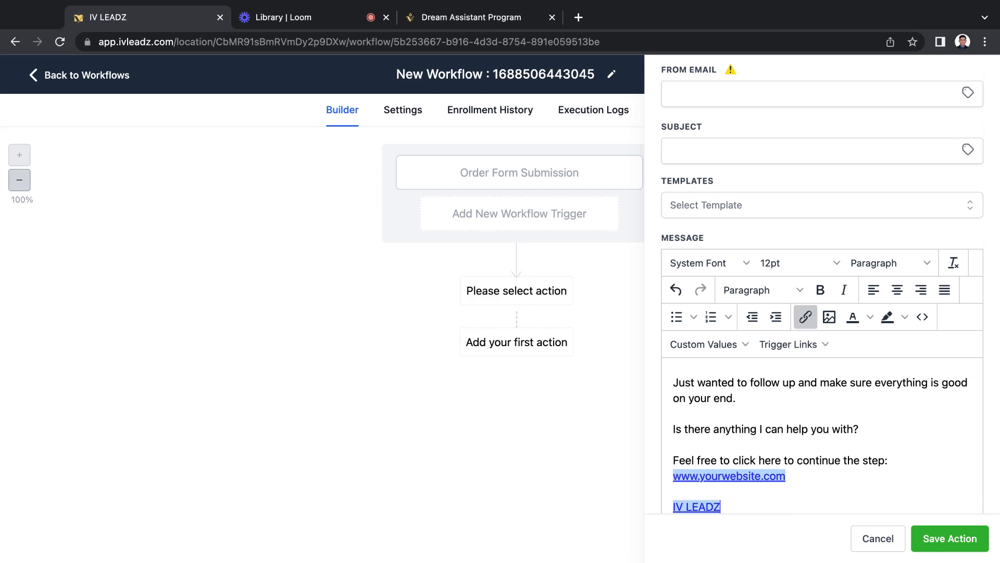
click(740, 434)
scroll(739, 434, up, 3)
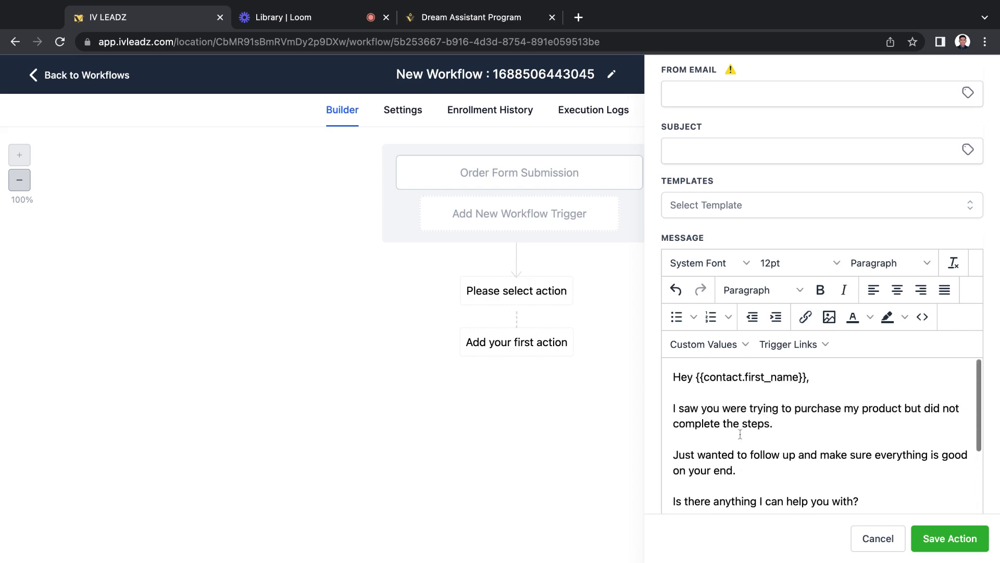
scroll(741, 501, down, 3)
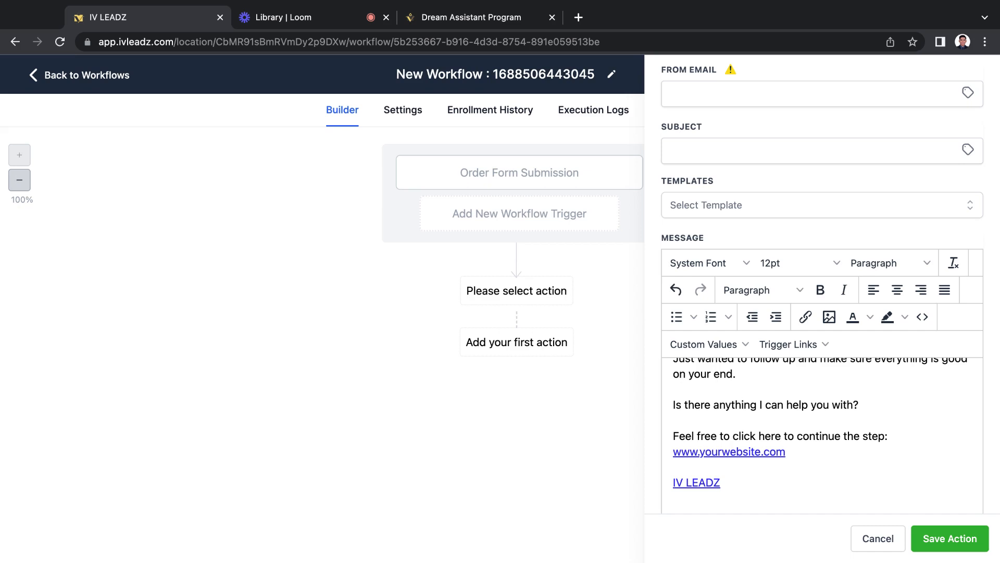
Step: Try to save the email action and fill in EXAMPLE as its subject
click(922, 538)
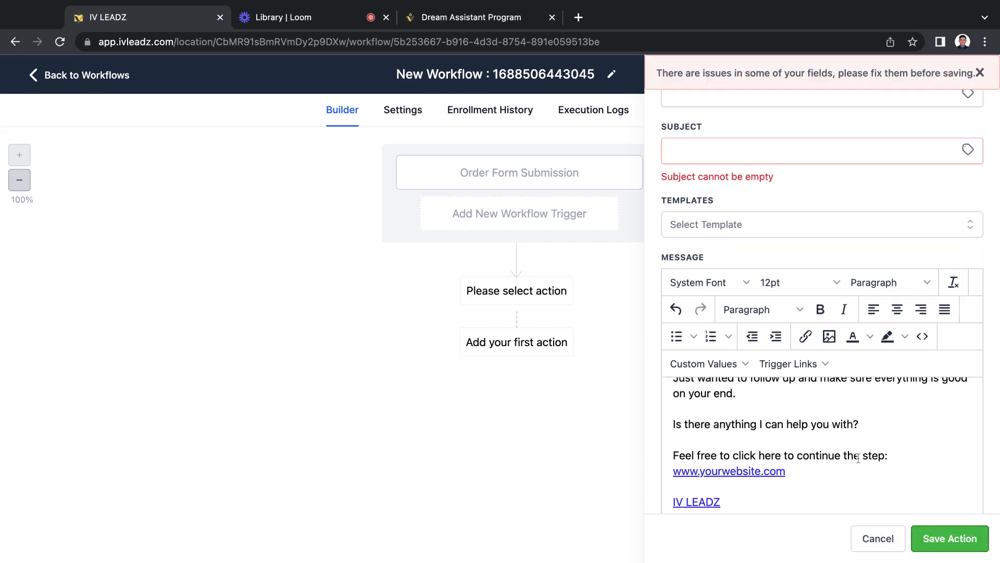
scroll(843, 239, up, 5)
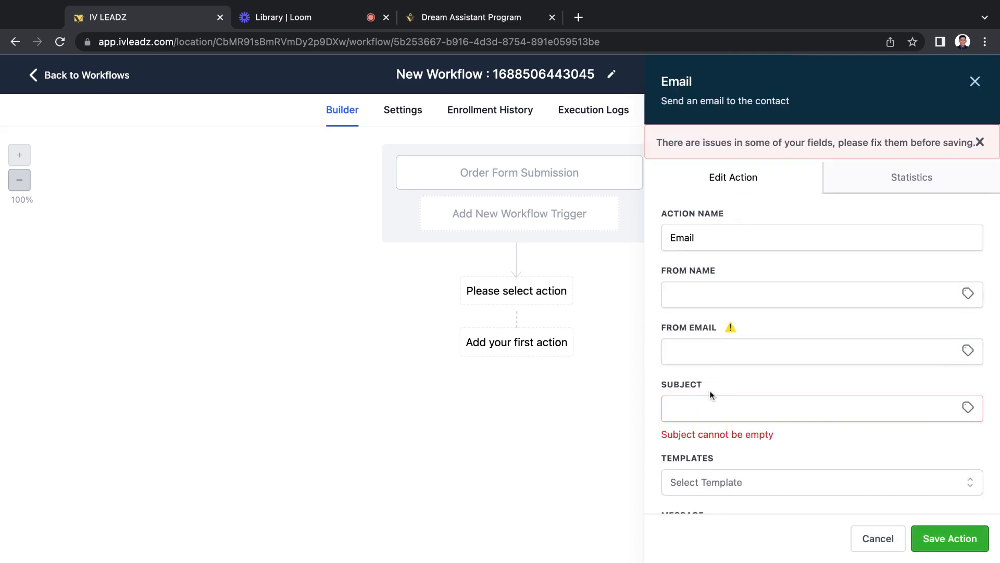
click(706, 418)
text(EXAMPLE)
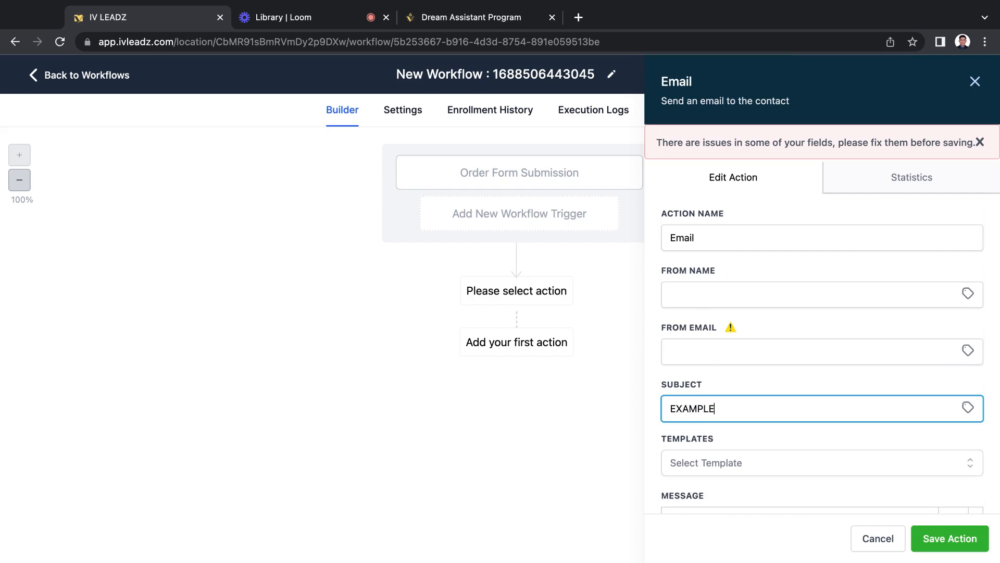
scroll(822, 196, down, 2)
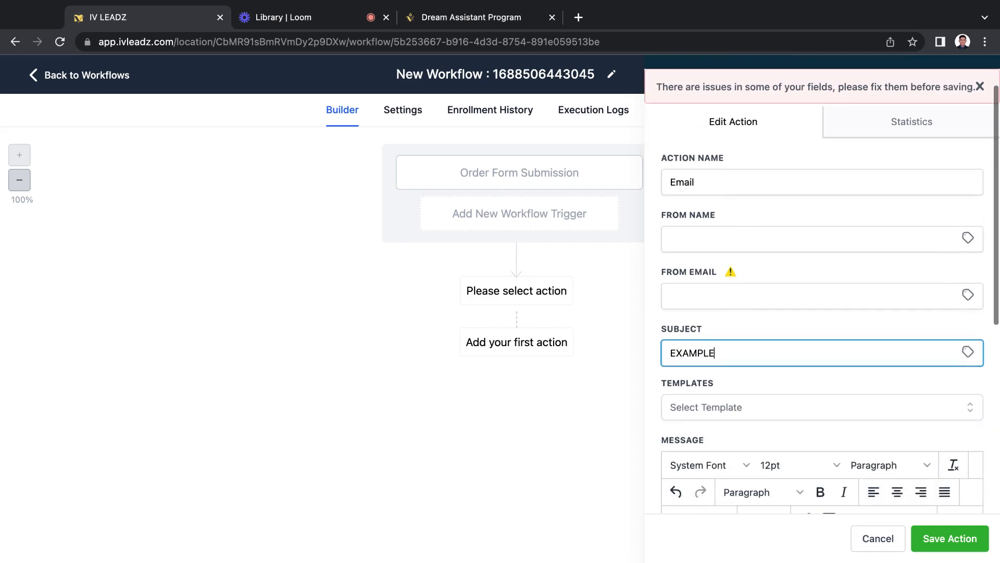
Step: Set the email subject to "Hi {{contact.first_name}}" and save the Email action
key(super+a)
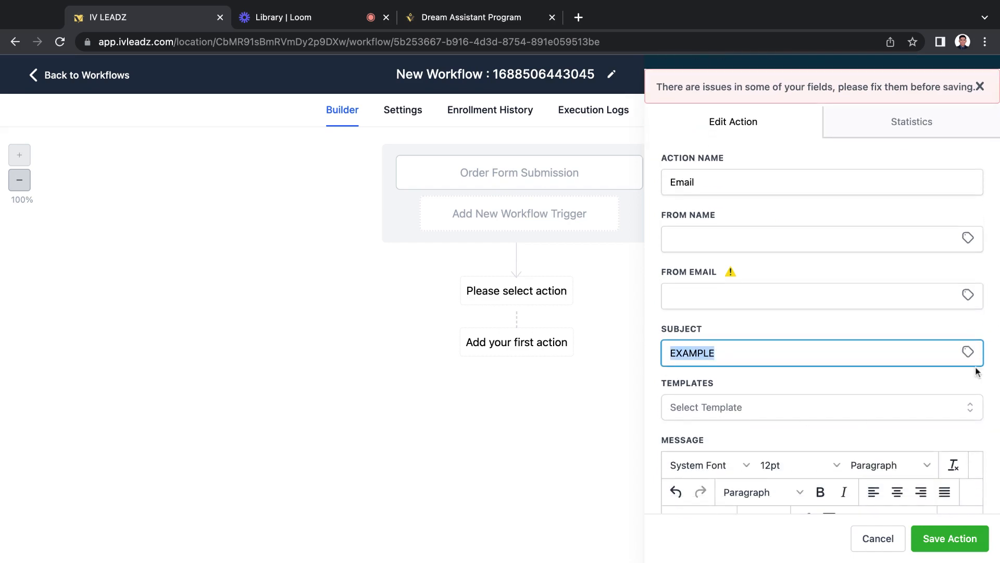
key(BackSpace)
text(Hi)
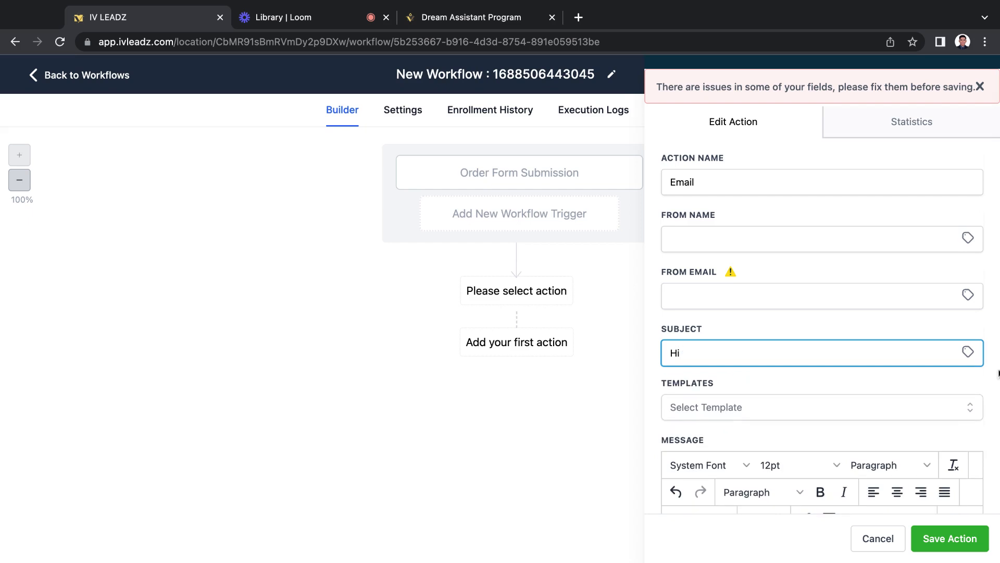
text({{contact.first_name}})
scroll(880, 398, down, 6)
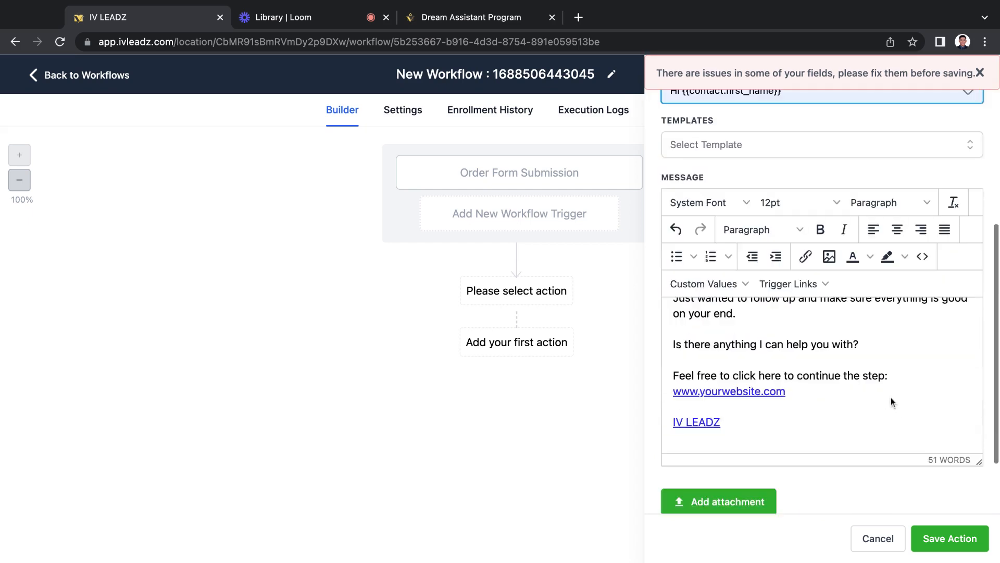
click(938, 537)
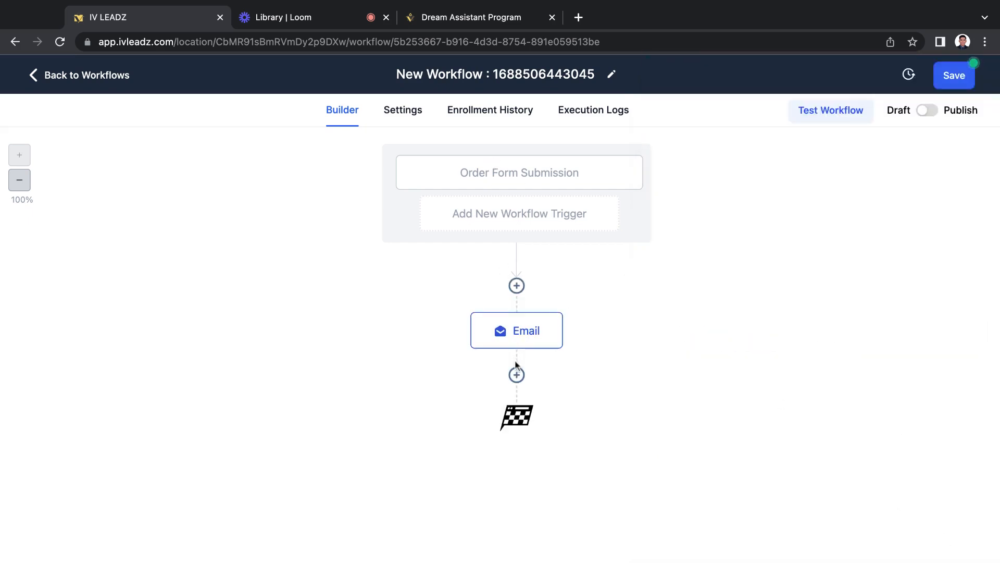
Step: Check the phone number field on the Dream Assistant Program order form and add a Send SMS action after the workflow's Email action
click(516, 374)
scroll(815, 359, down, 3)
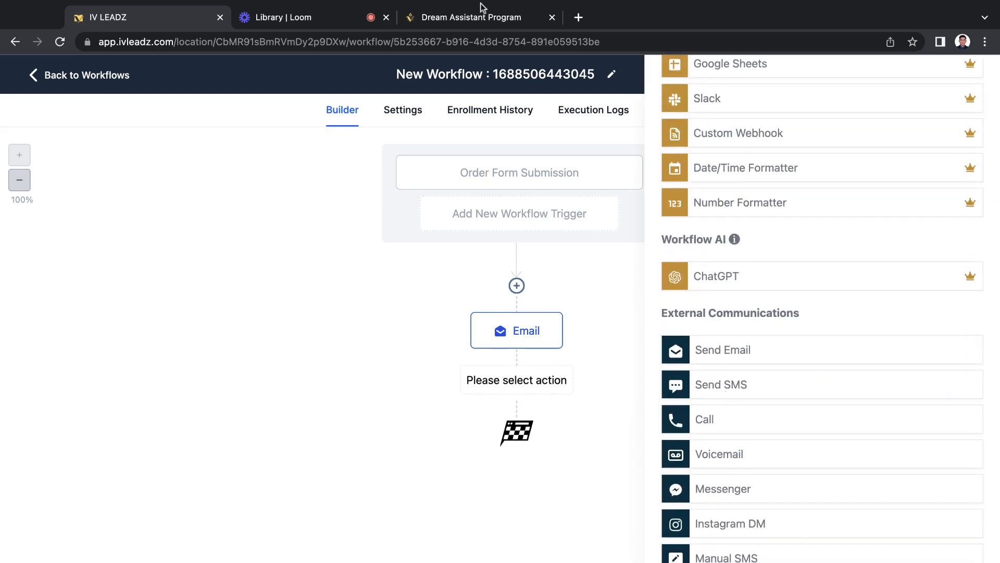
click(458, 18)
scroll(656, 159, up, 1)
click(637, 214)
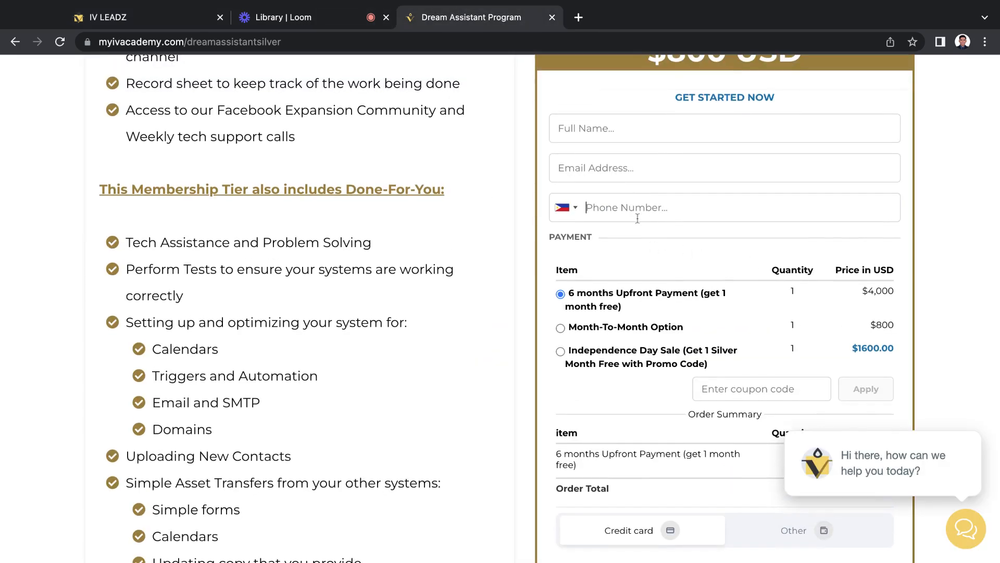
click(155, 18)
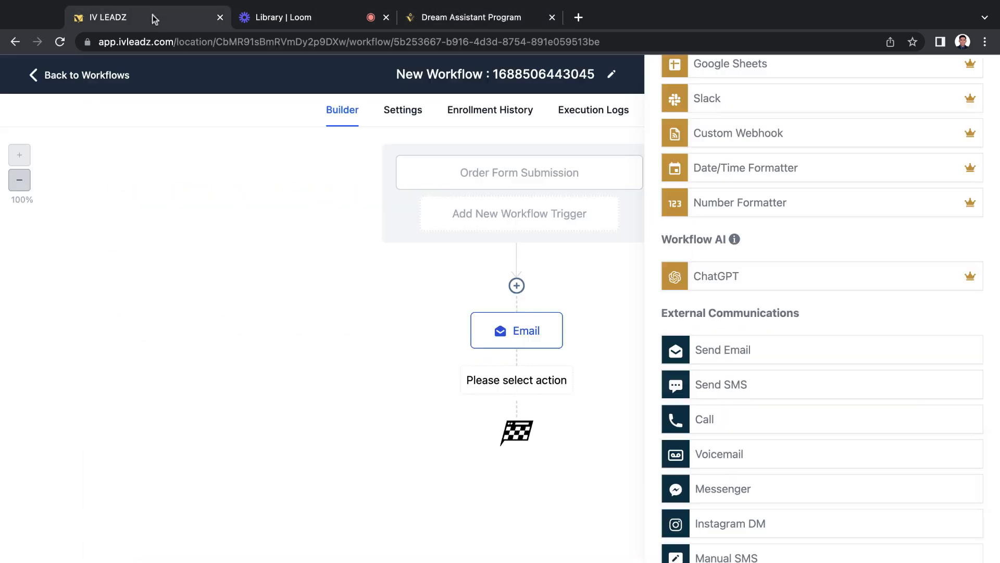
click(742, 396)
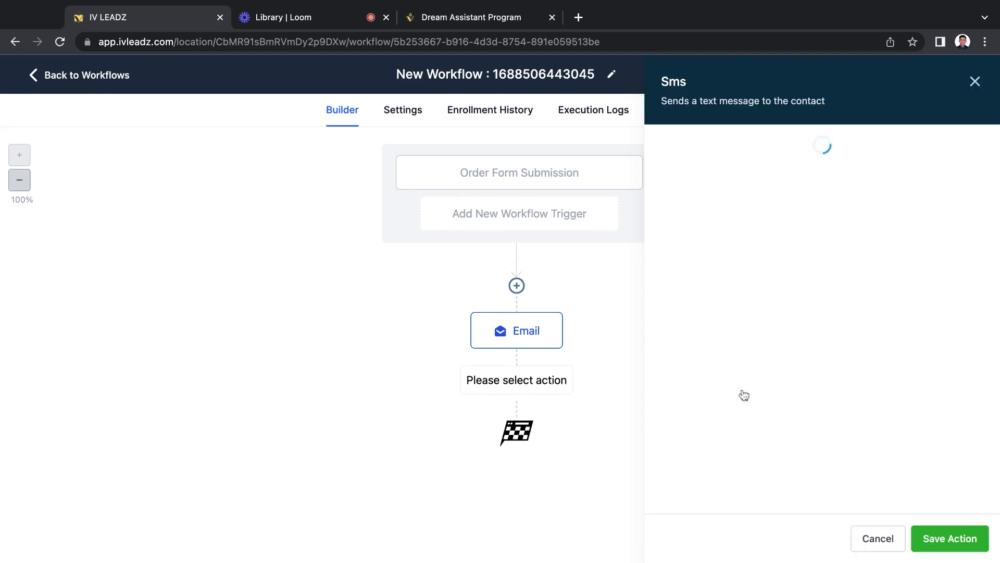
Step: Write the SMS message "Hey" followed by the contact's First Name custom value and save the SMS action
click(787, 373)
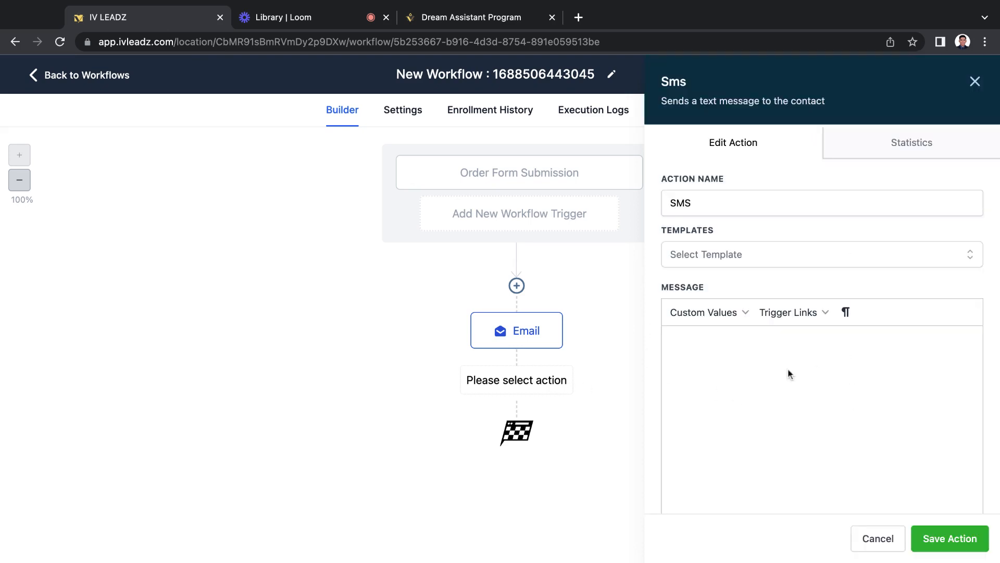
text(Hey)
click(698, 314)
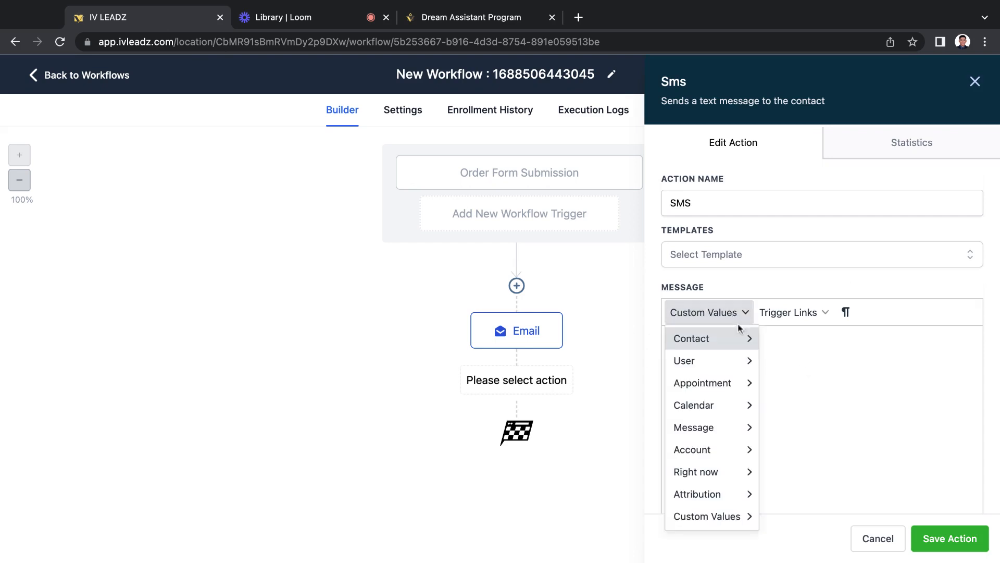
mouse_move(729, 338)
click(807, 93)
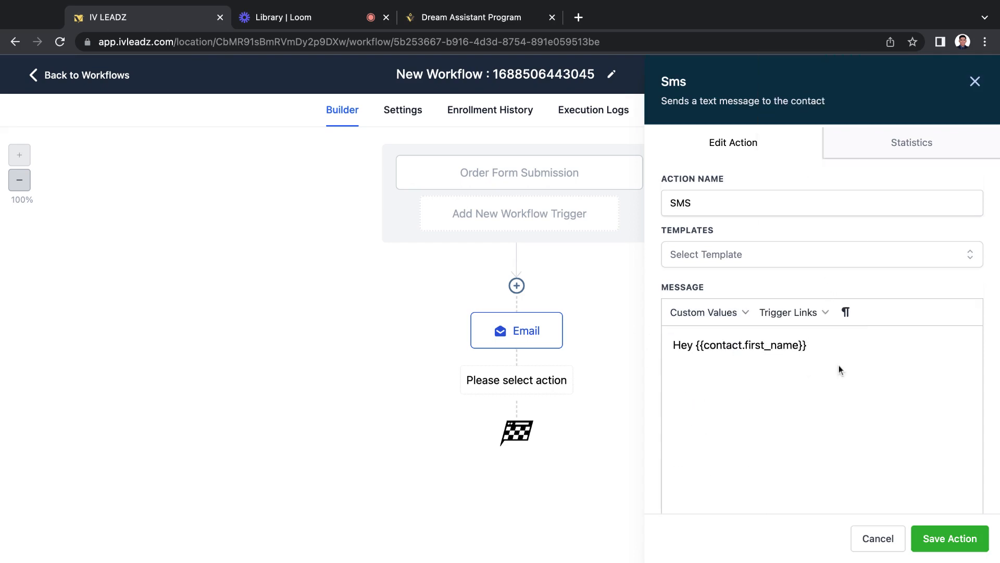
click(950, 540)
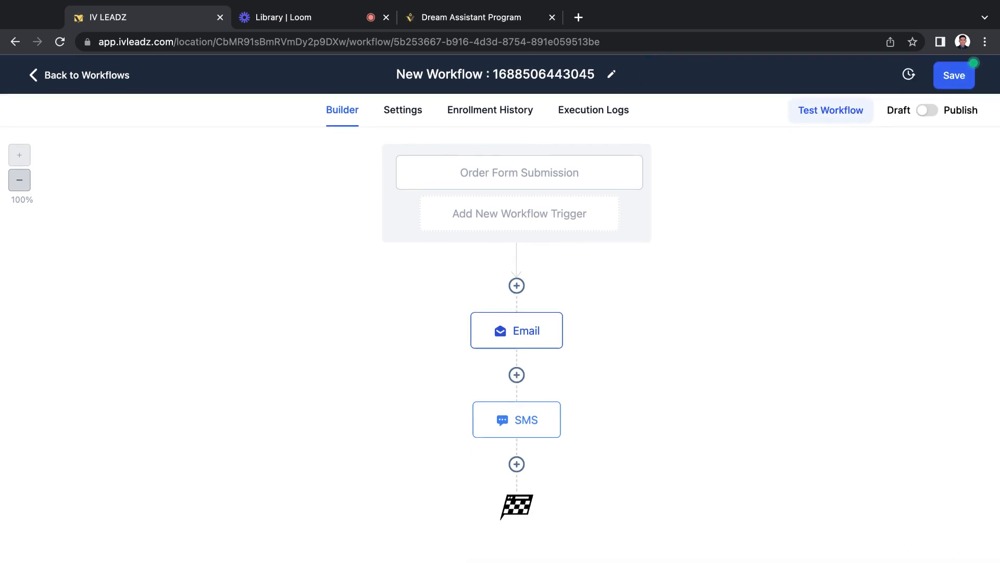
Step: Add a Send Internal Notification action after the workflow's SMS action
click(521, 464)
scroll(914, 294, down, 10)
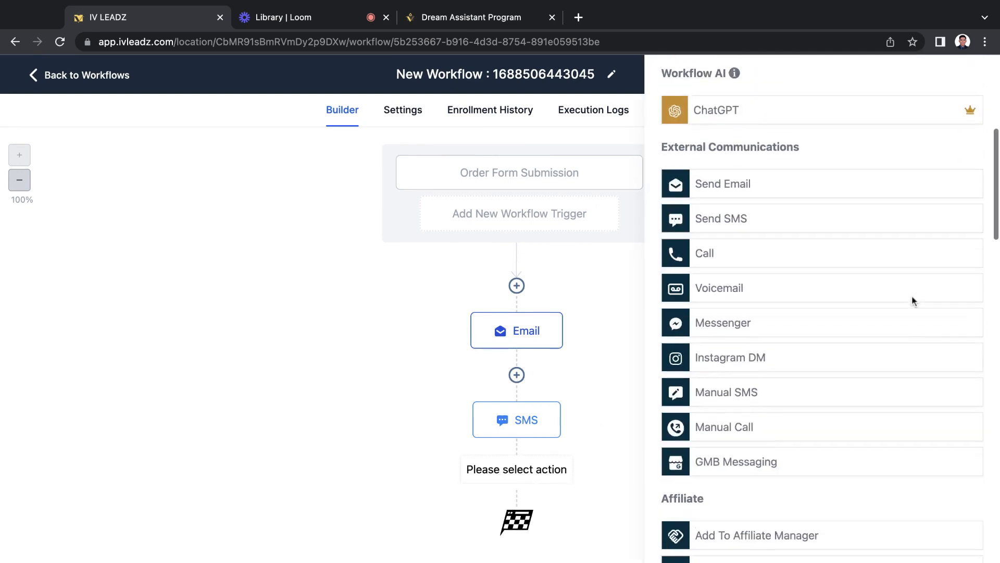
scroll(912, 300, down, 5)
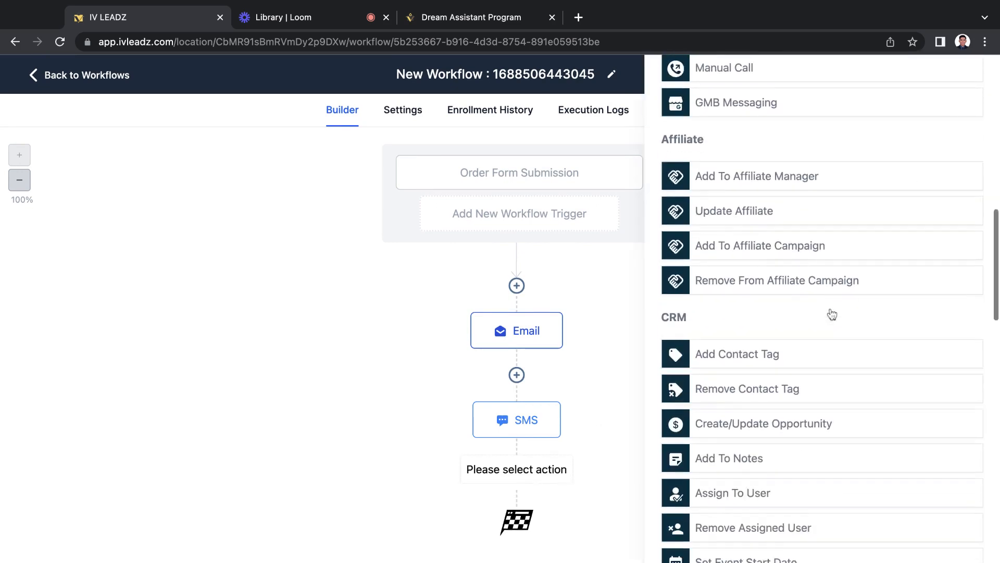
scroll(832, 314, down, 4)
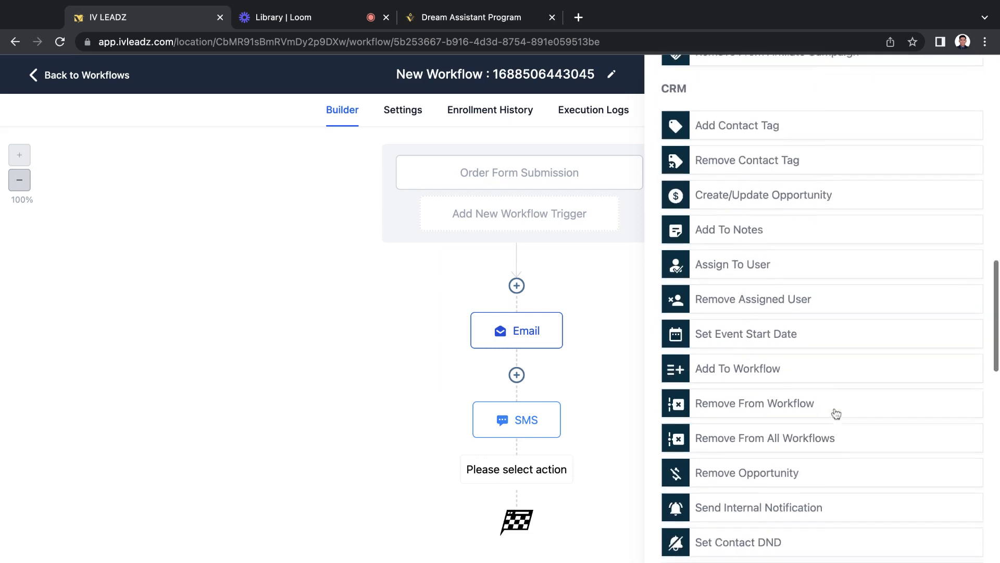
click(784, 460)
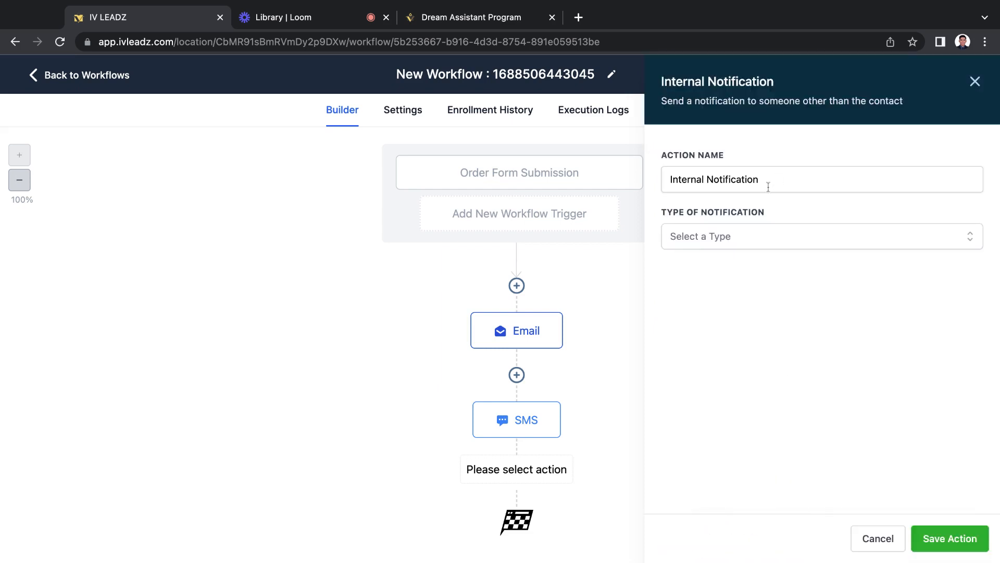
Step: Set the internal notification's type to Email and address it to a Particular User, selecting the team member's account
click(728, 236)
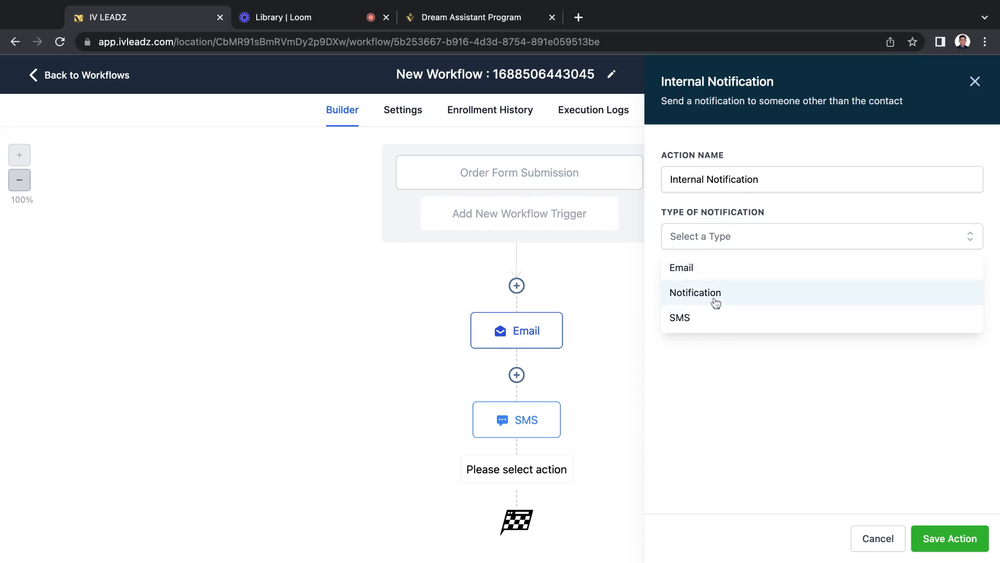
click(736, 347)
click(722, 233)
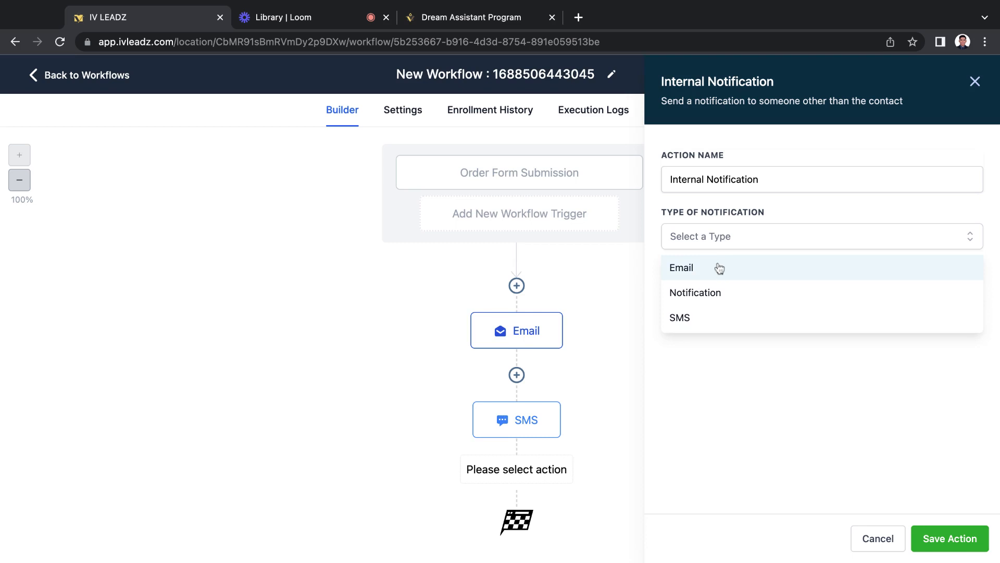
click(719, 268)
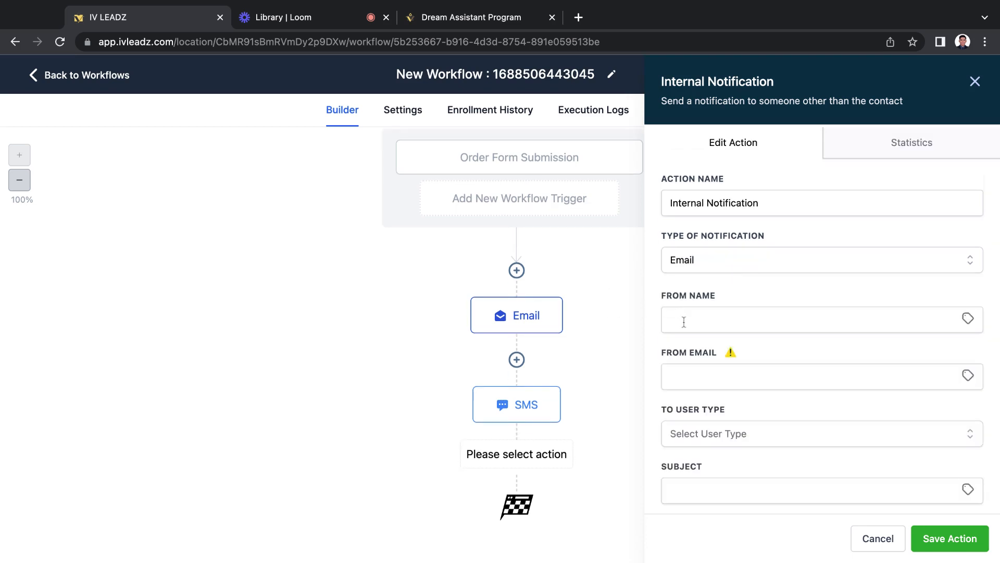
click(706, 432)
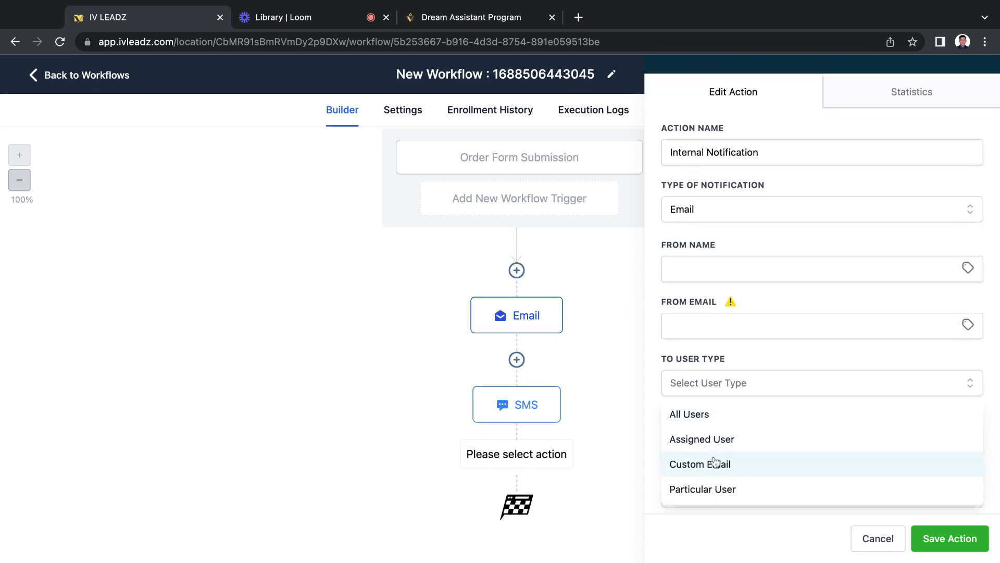
click(707, 488)
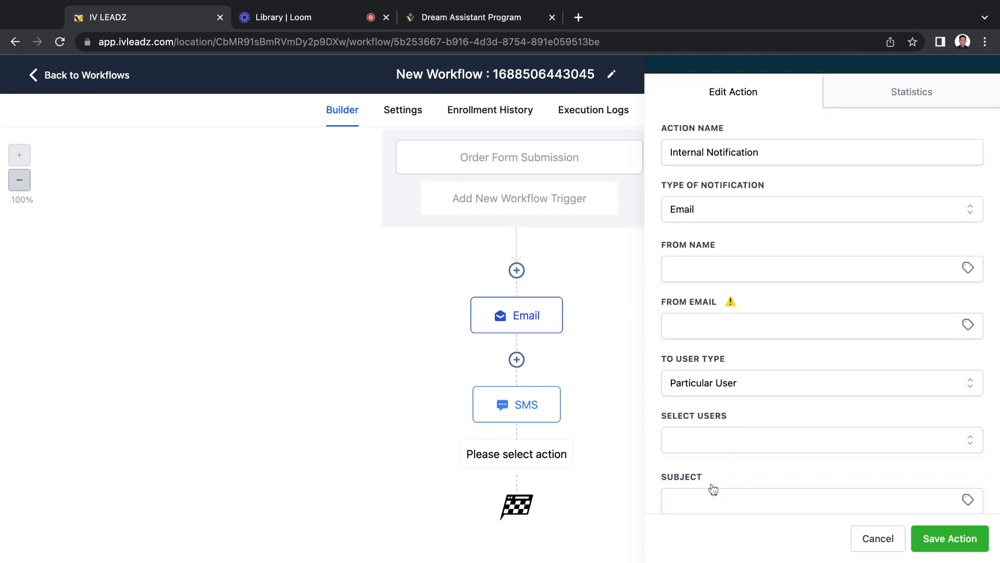
click(710, 436)
click(725, 471)
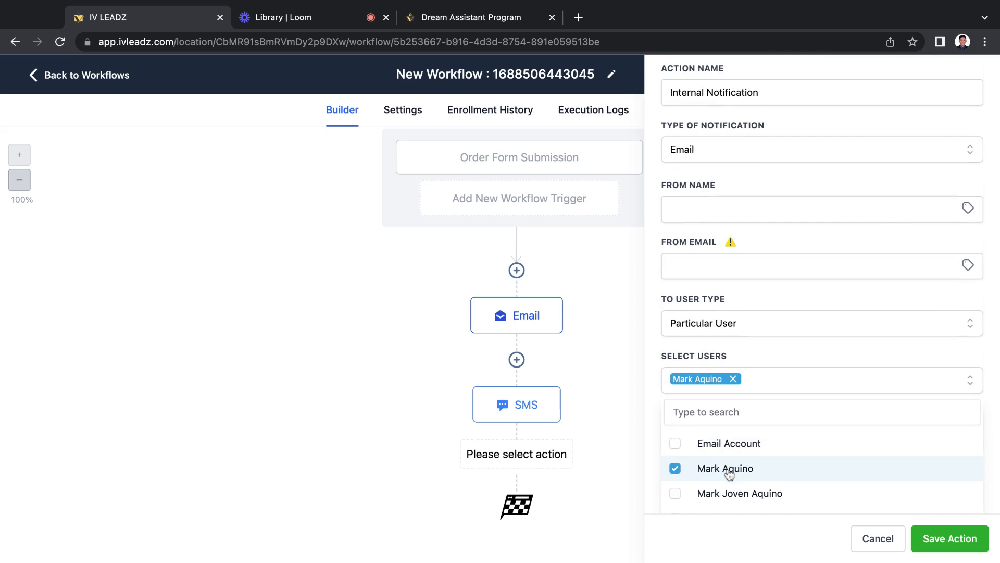
click(775, 359)
Step: Fill in "Someone tried to purchase your product" as the internal notification's subject
scroll(774, 359, down, 3)
click(704, 269)
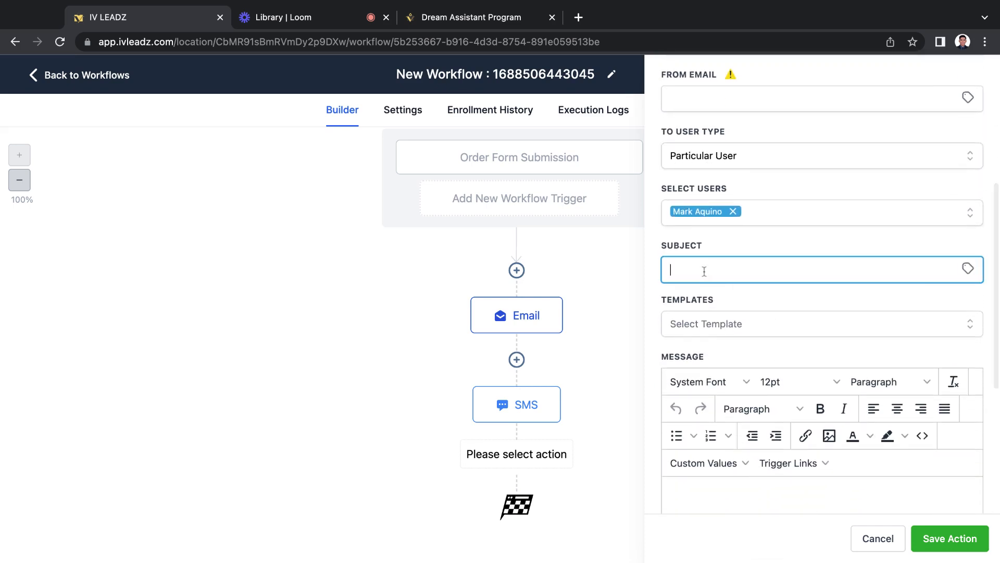
text(Someone )
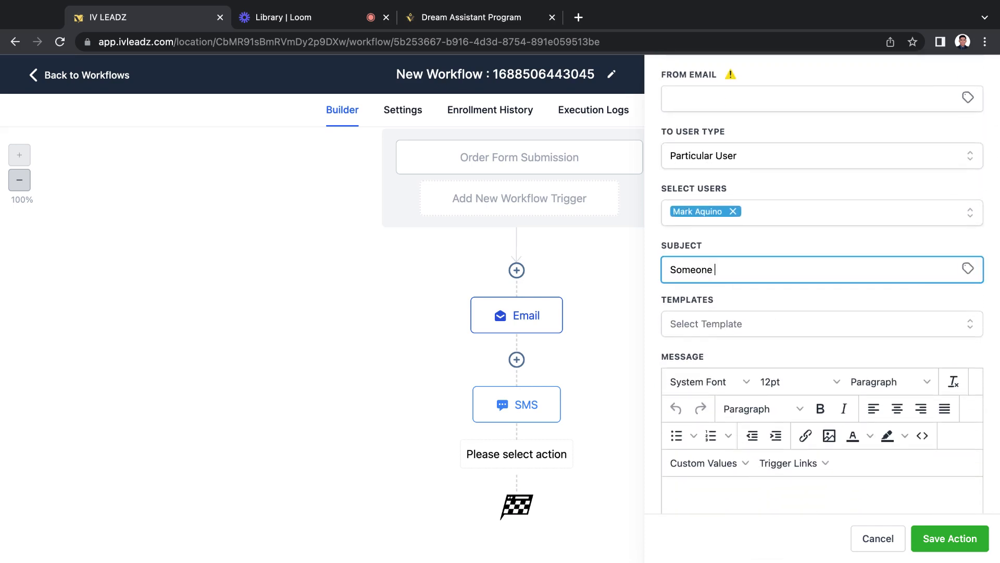
text(tried to purchase your prof)
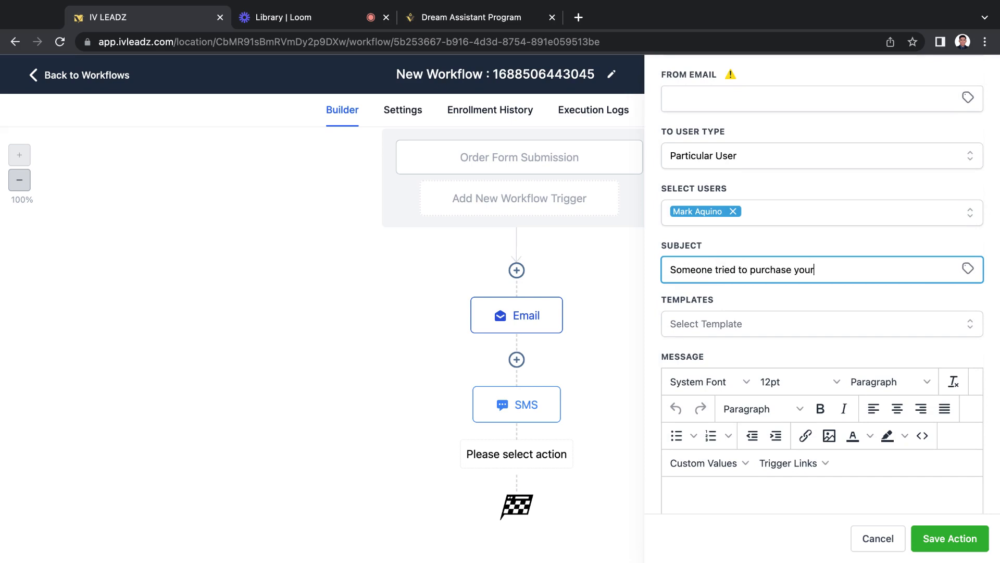
key(BackSpace)
text(d)
key(BackSpace)
text(duct)
Step: Write "Name:" and "Email:" lines in the notification message, followed by the contact's Full Name and Email custom values
scroll(822, 312, down, 2)
scroll(698, 268, down, 3)
click(702, 265)
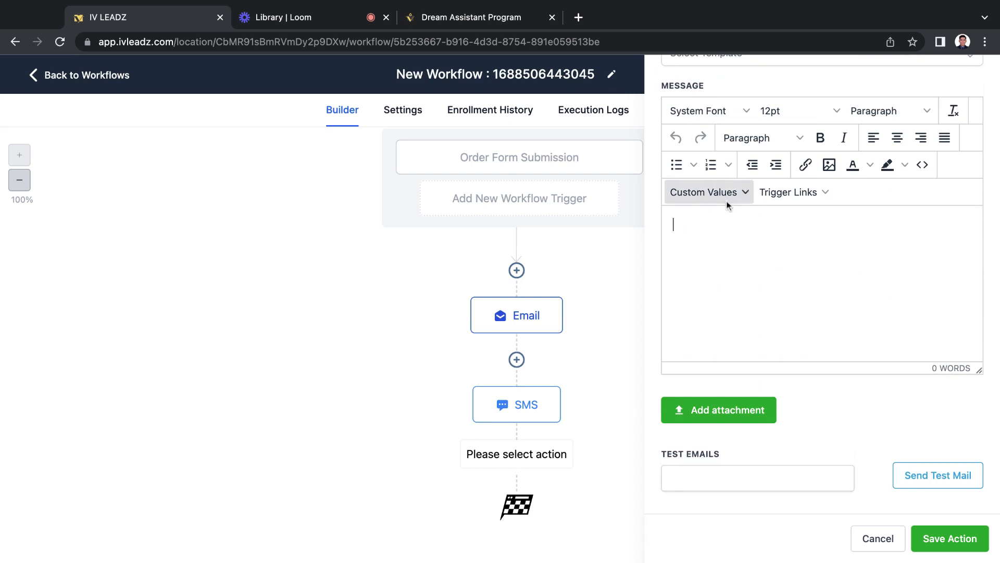
text(Name:)
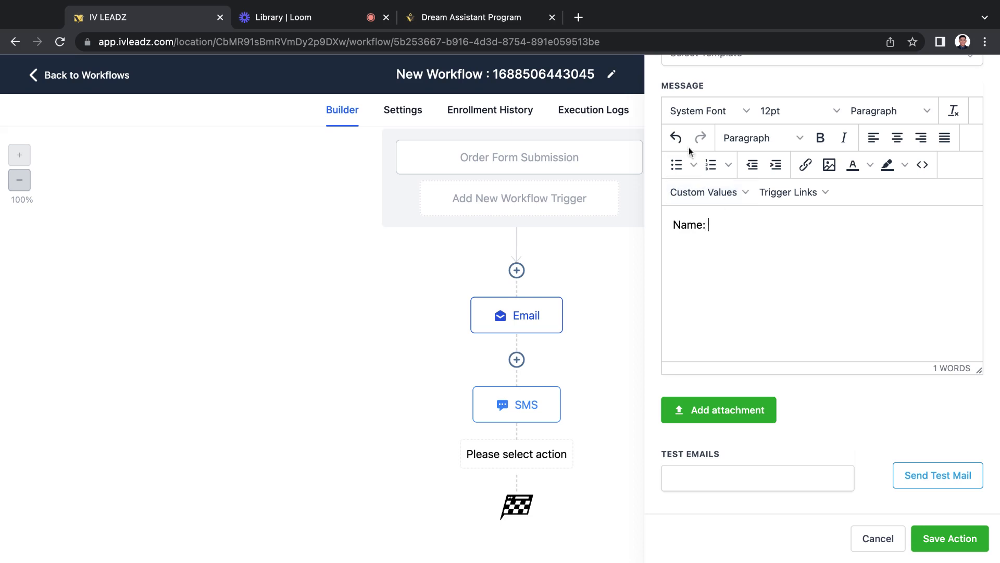
click(728, 198)
mouse_move(754, 215)
click(795, 221)
key(Return)
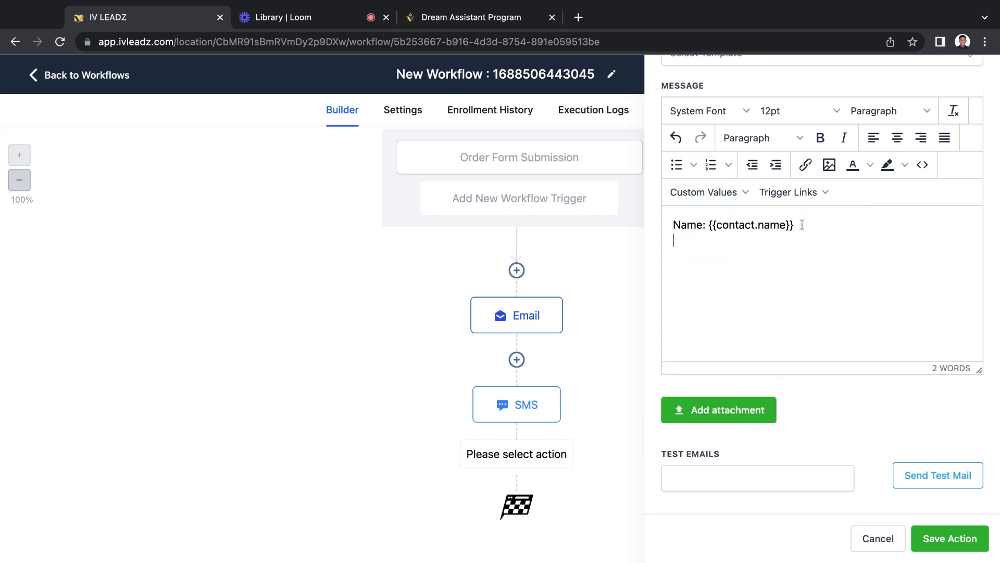
text(Email:)
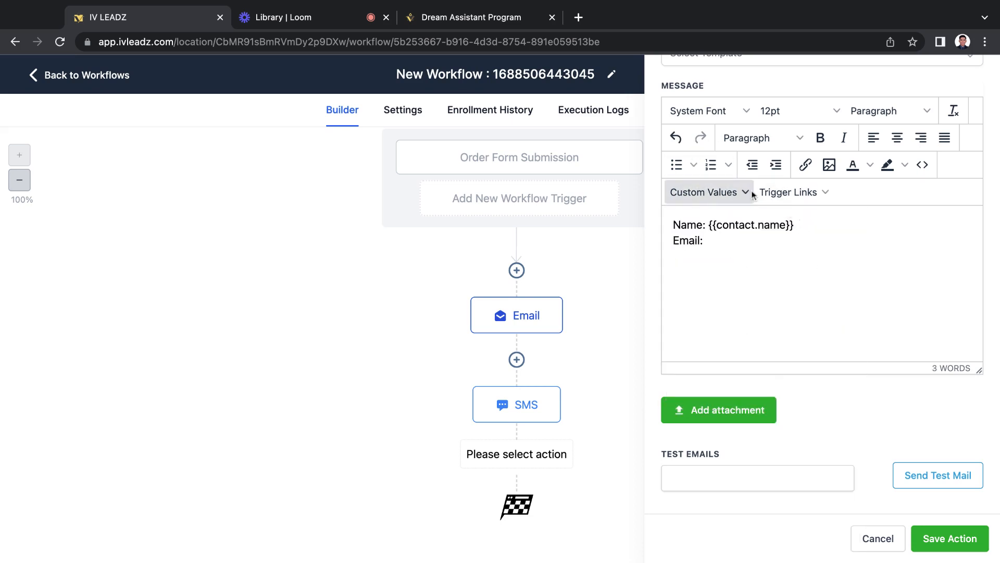
click(744, 196)
mouse_move(742, 213)
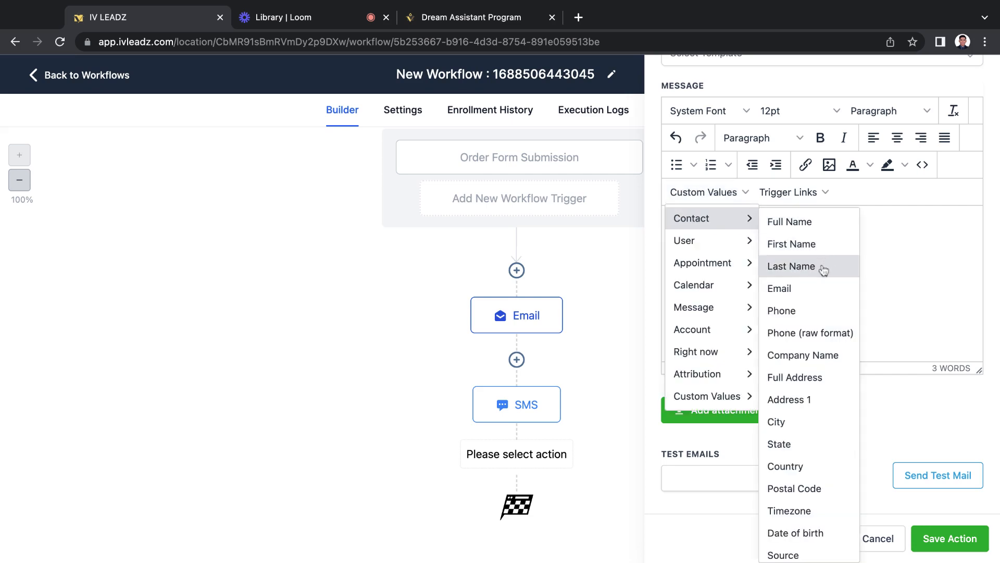
click(817, 301)
Step: Add a "Phone:" line with the contact's Phone custom value to the message, and save the notification action and the workflow
key(Return)
text(Phne)
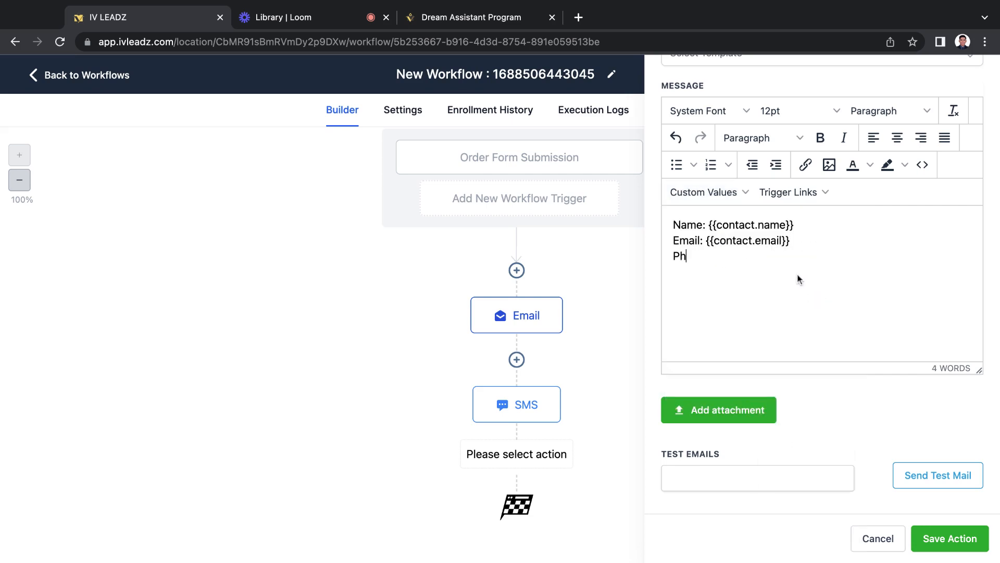
key(BackSpace)
key(BackSpace)
text(one:)
click(728, 193)
mouse_move(740, 214)
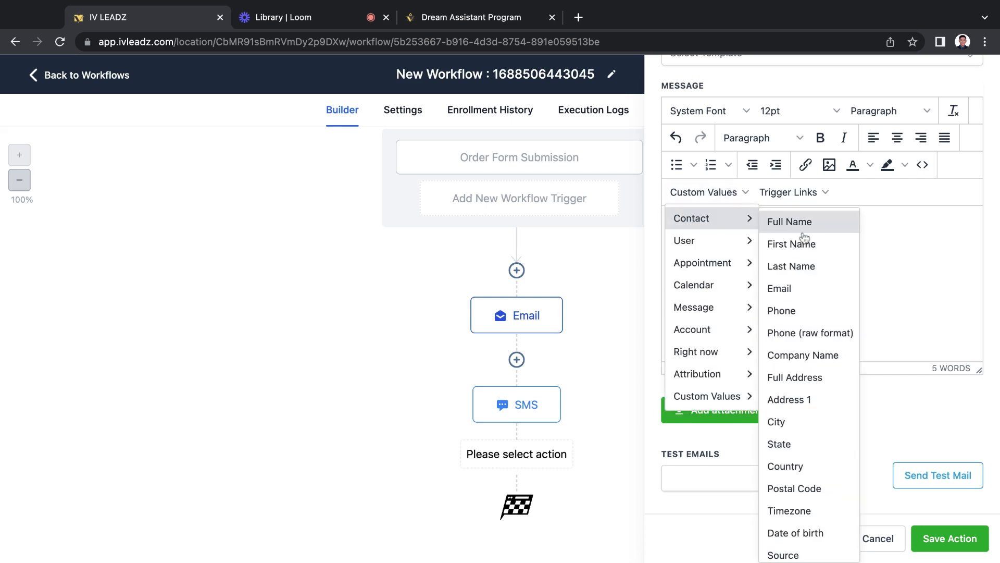
click(823, 312)
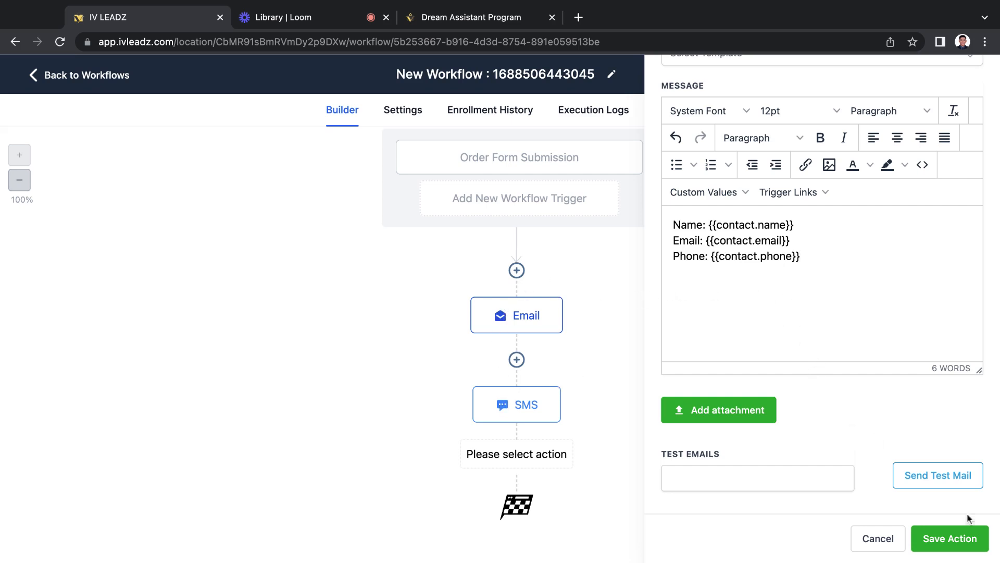
click(972, 547)
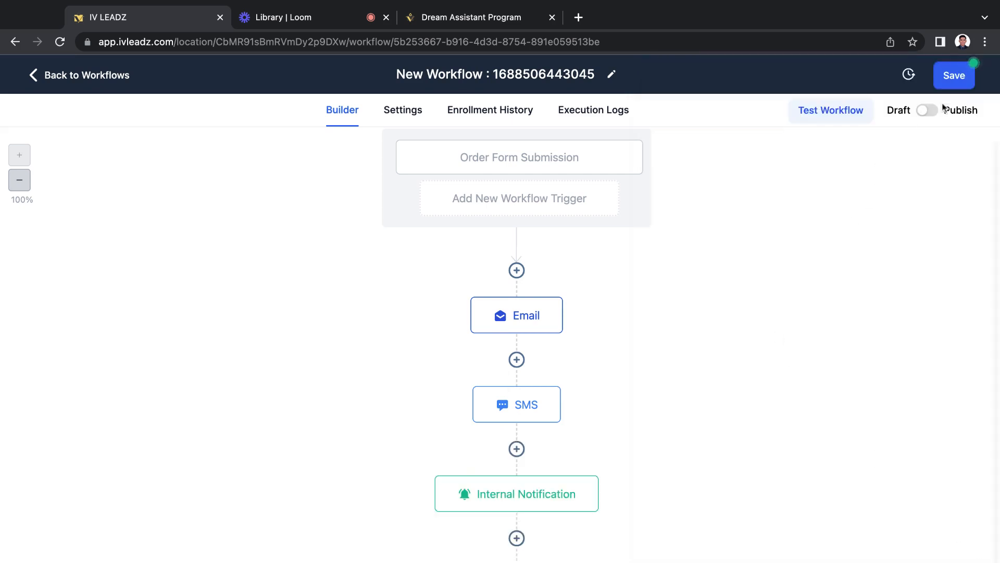
click(954, 75)
Step: Add a Wait action after the Internal Notification action
scroll(651, 302, down, 2)
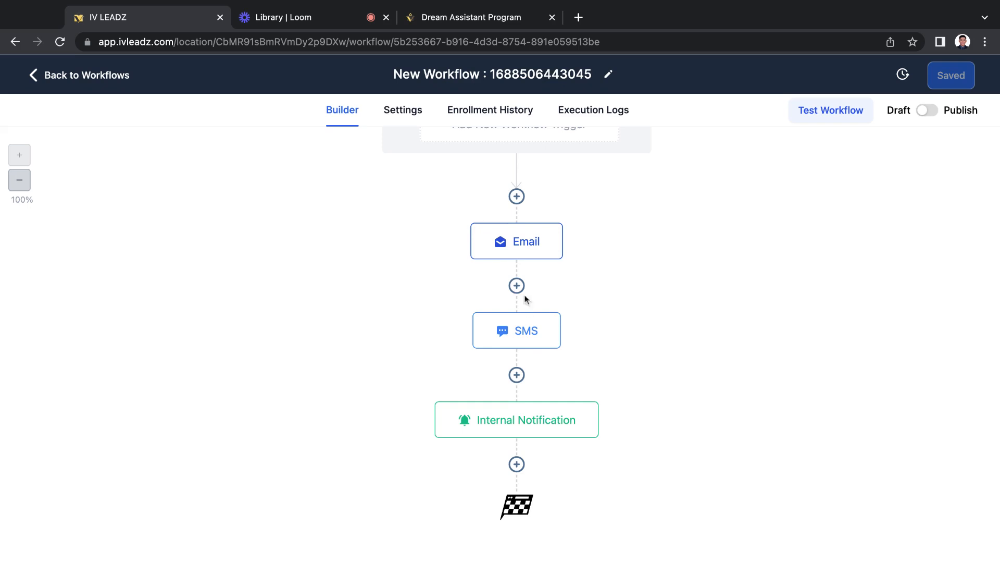
mouse_move(524, 242)
click(516, 463)
scroll(911, 382, down, 7)
scroll(862, 397, down, 15)
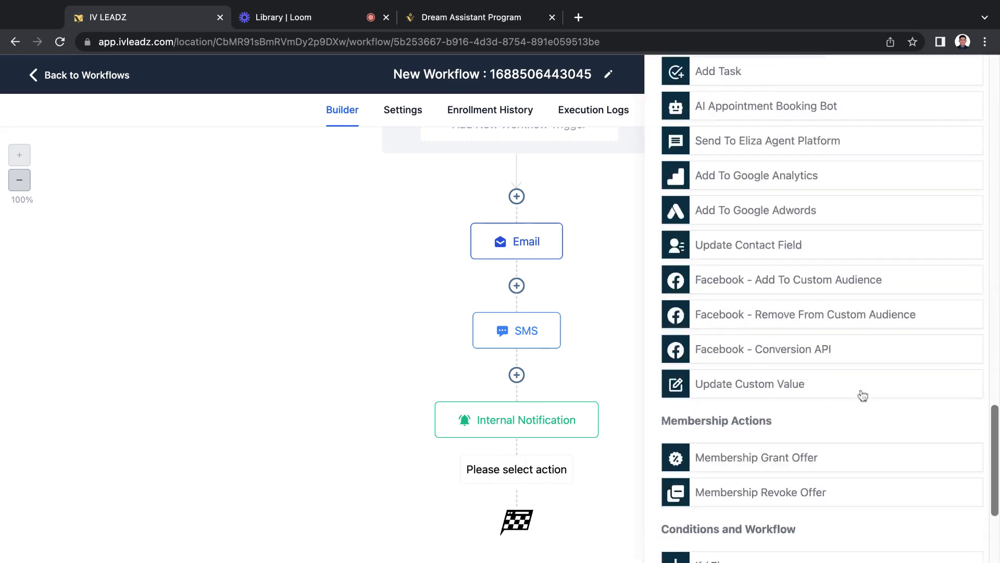
click(767, 415)
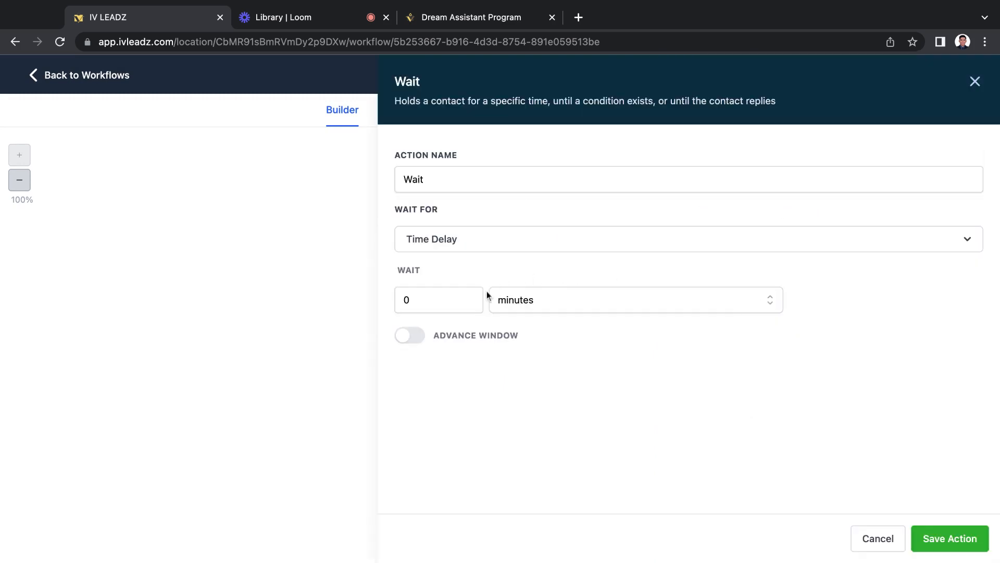
Step: Set the Wait action's time delay to 1 day and save the action
click(447, 299)
key(BackSpace)
text(1)
click(538, 299)
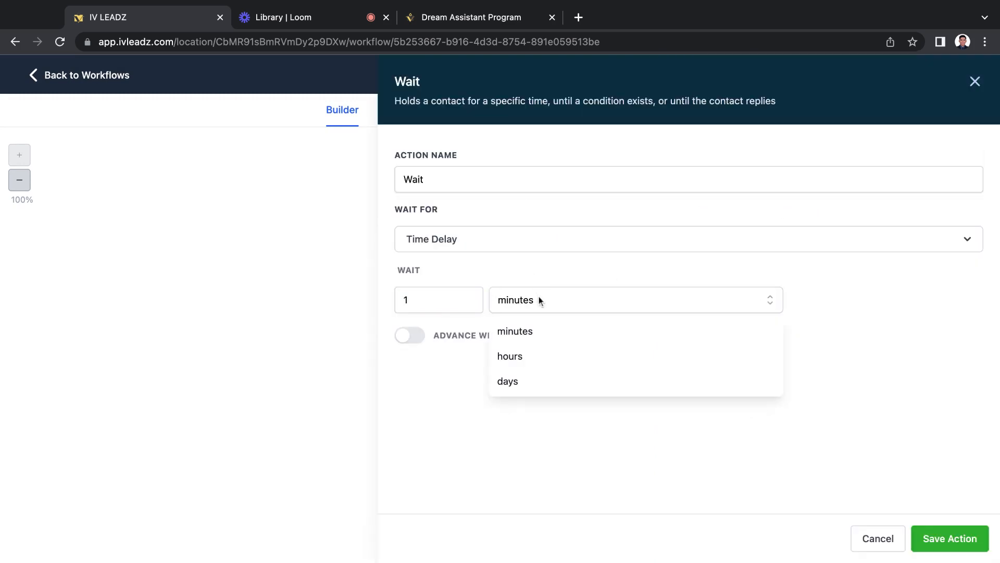
click(558, 376)
click(935, 536)
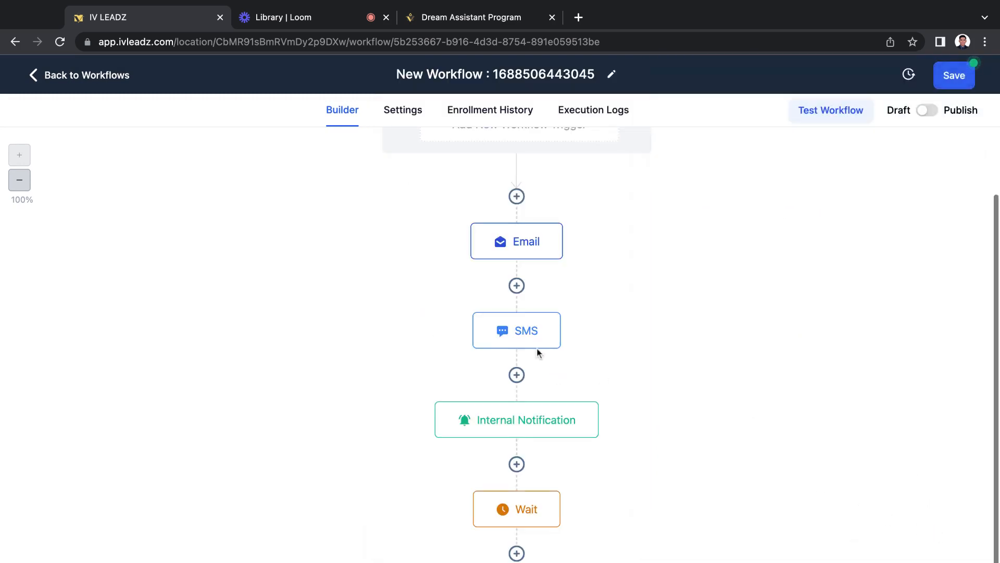
scroll(538, 351, down, 2)
click(517, 464)
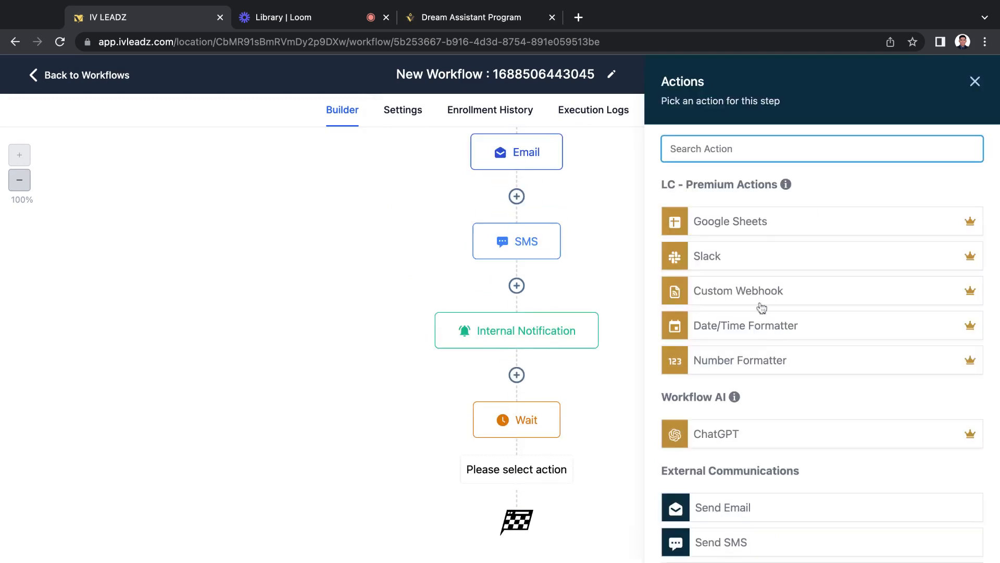
scroll(761, 308, down, 4)
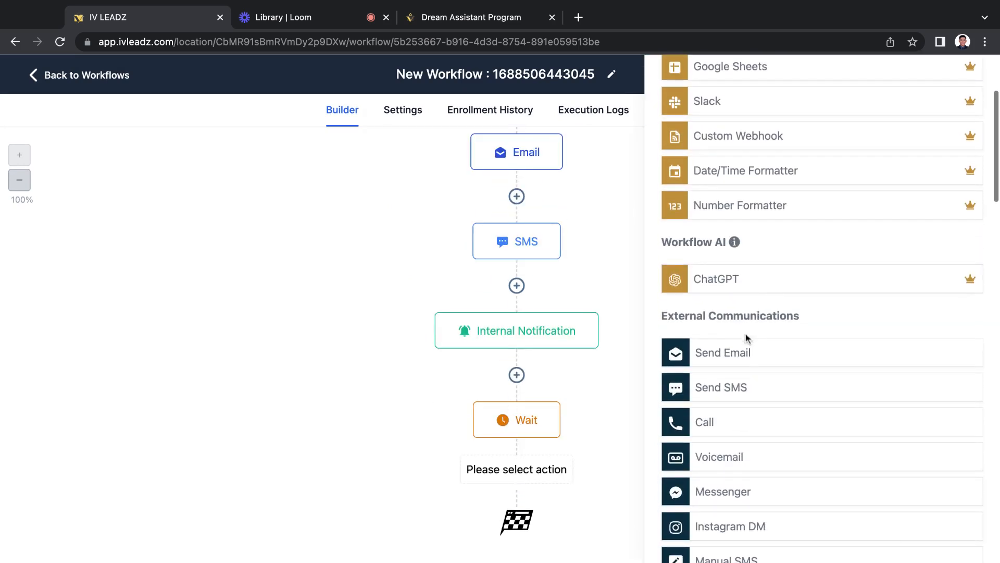
click(768, 350)
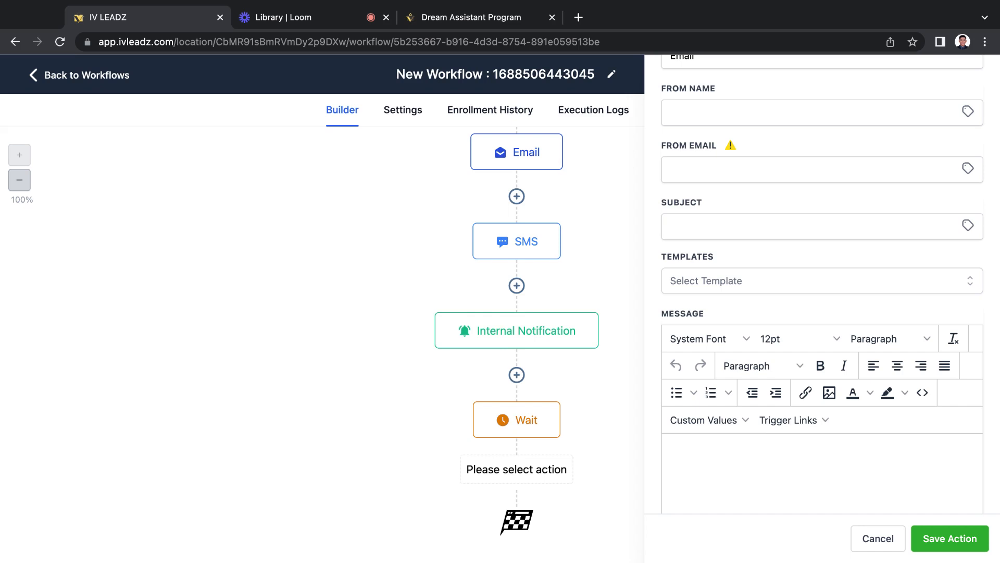
scroll(759, 301, up, 3)
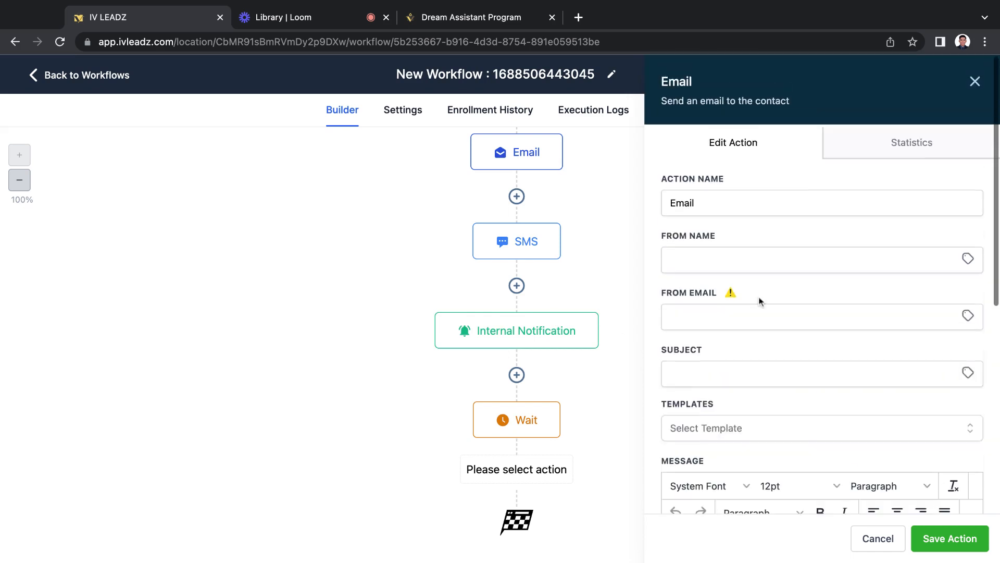
click(974, 82)
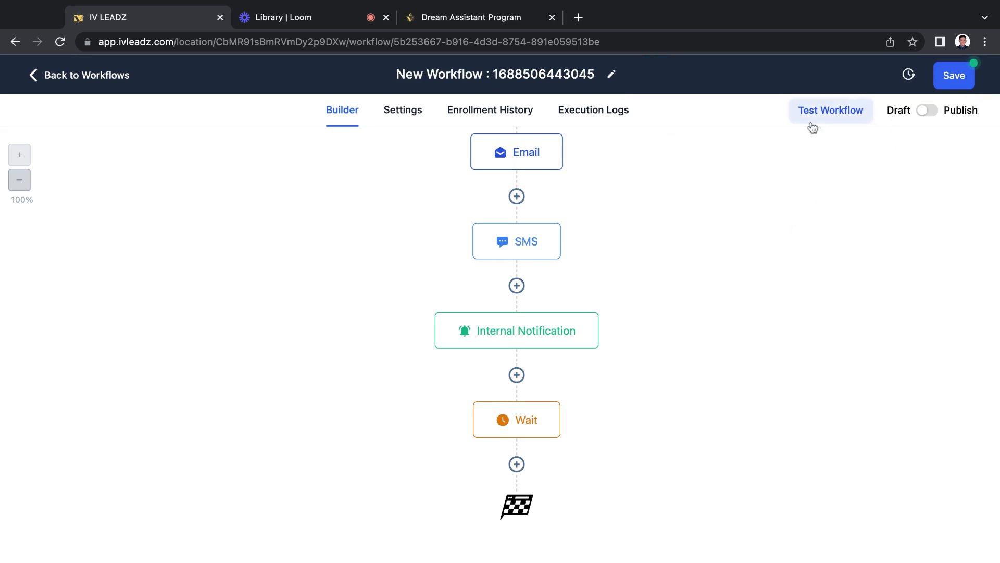
Step: Switch the workflow from Draft to Publish and open its workflow settings
scroll(641, 247, up, 3)
scroll(640, 247, down, 3)
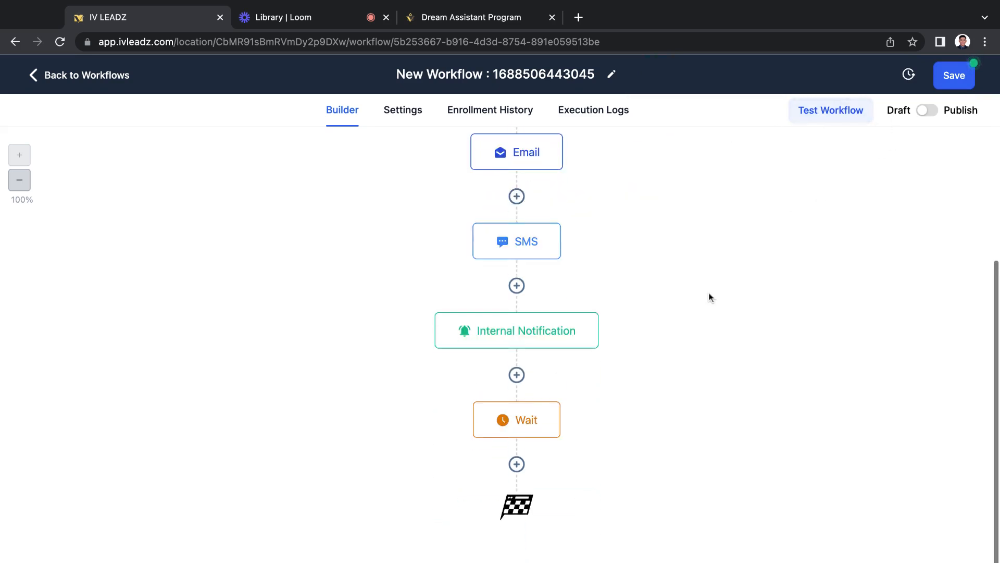
click(928, 111)
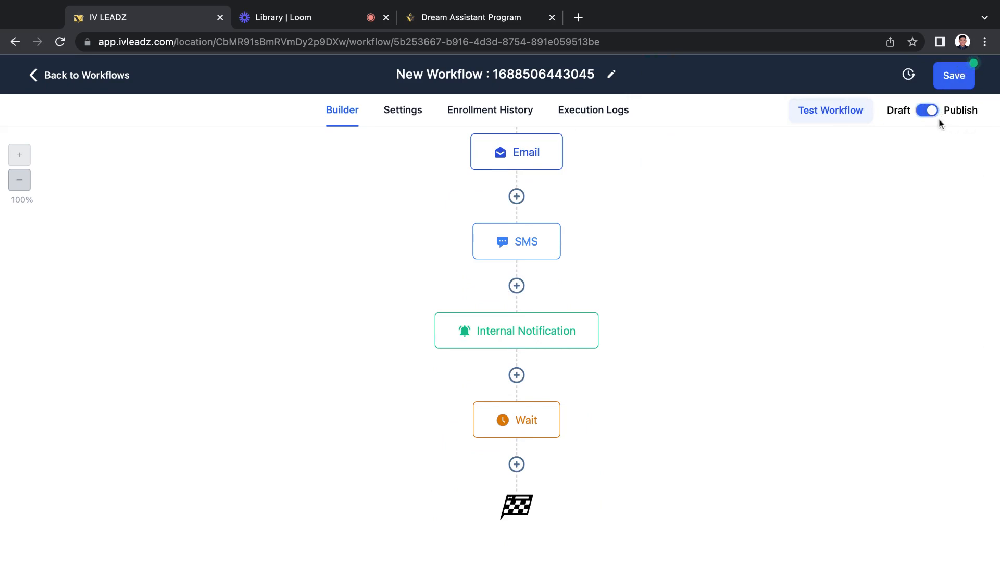
click(400, 119)
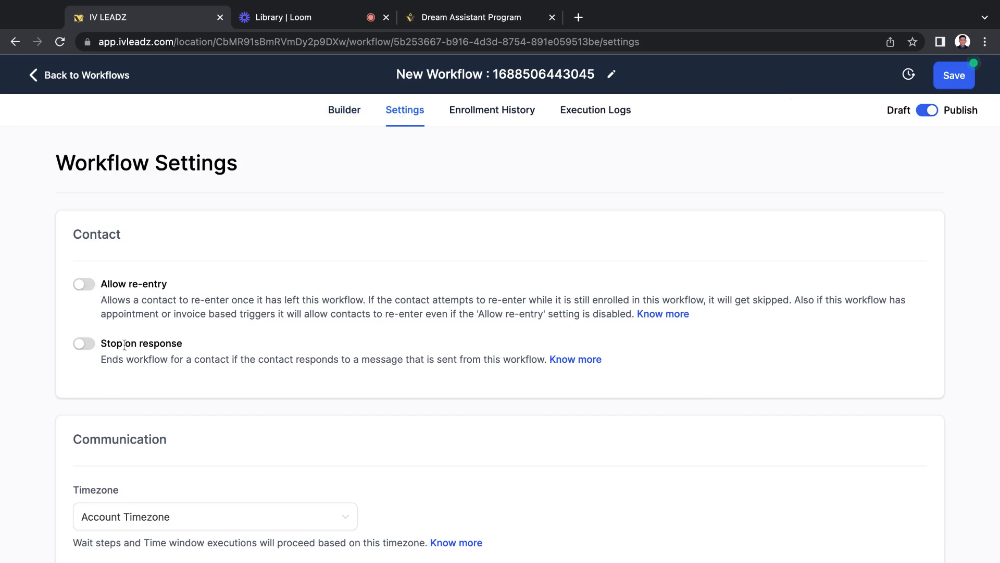
Step: Review the workflow's Contact and Communication settings and its action sequence from the Order Form Submission trigger to the Wait action, finishing in the builder
scroll(120, 334, down, 2)
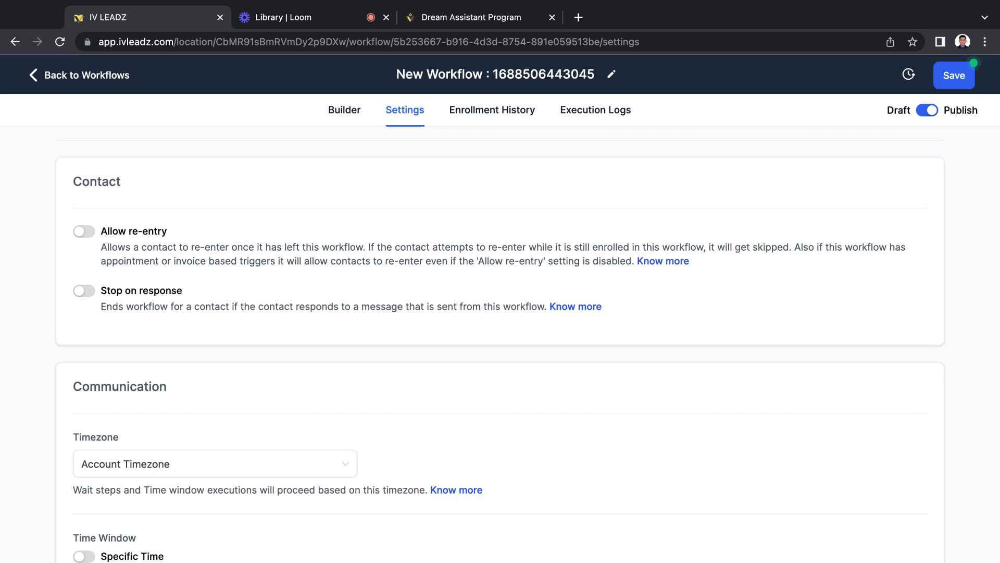
click(352, 115)
scroll(564, 232, down, 4)
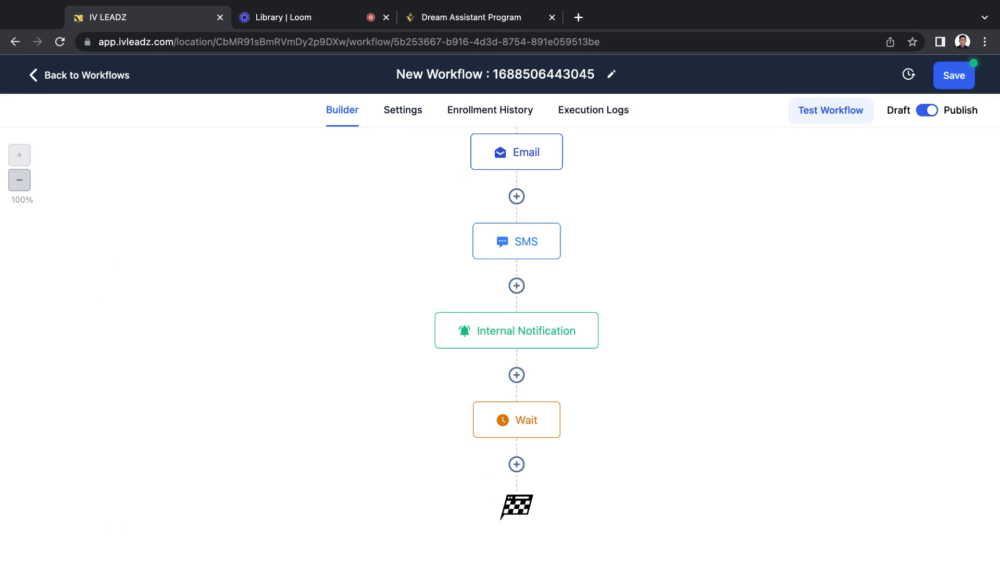
scroll(516, 312, up, 3)
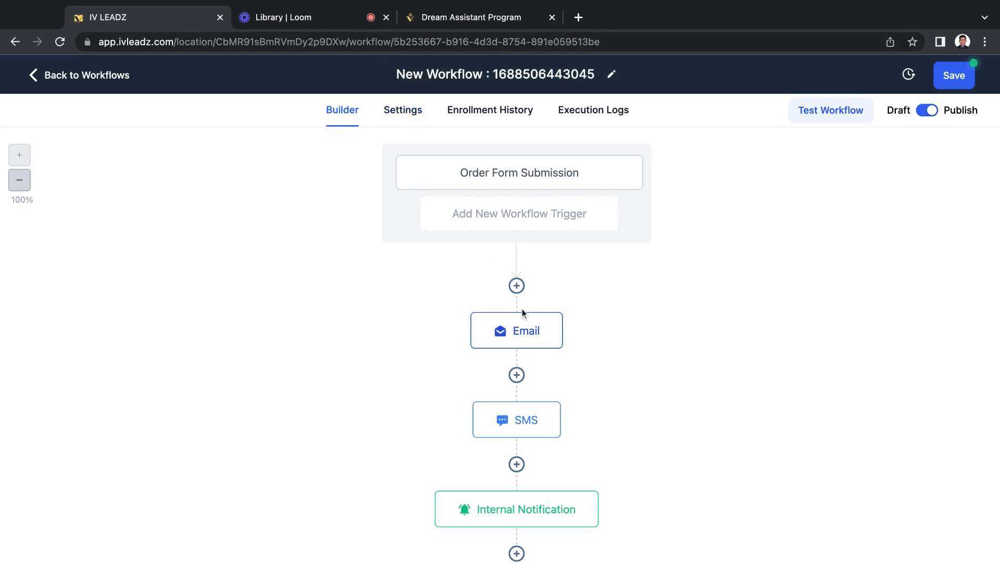
scroll(521, 315, down, 3)
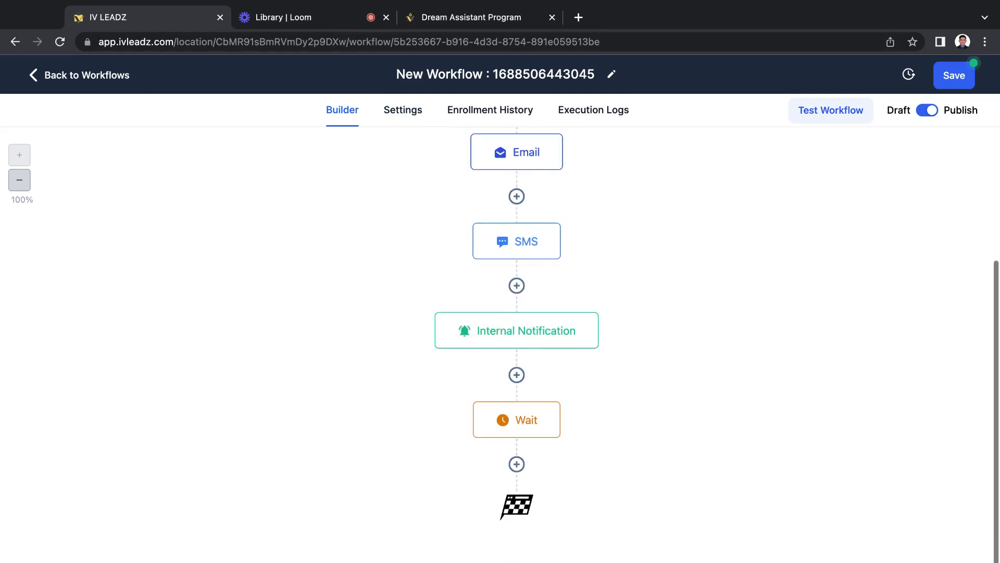
scroll(494, 364, up, 3)
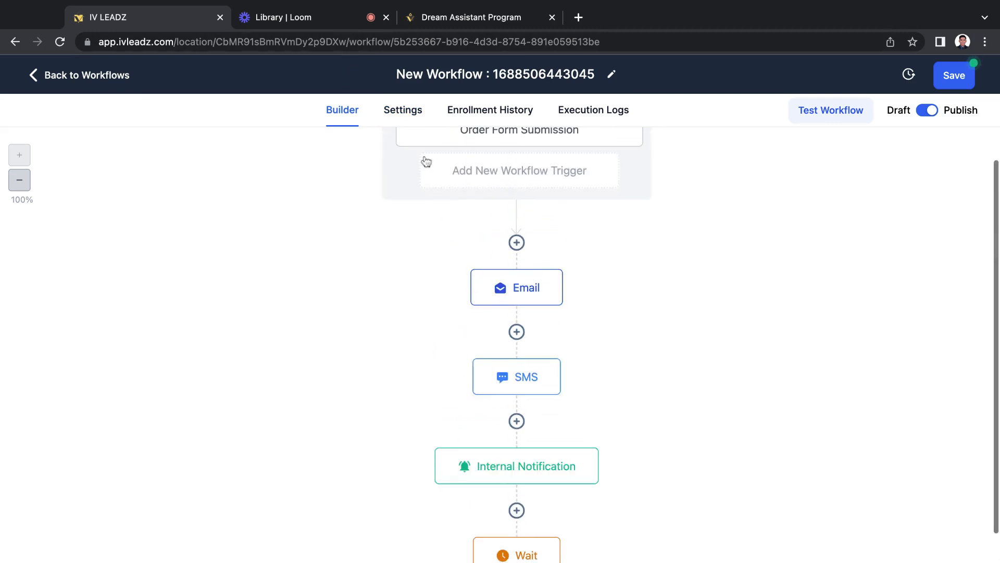
click(403, 110)
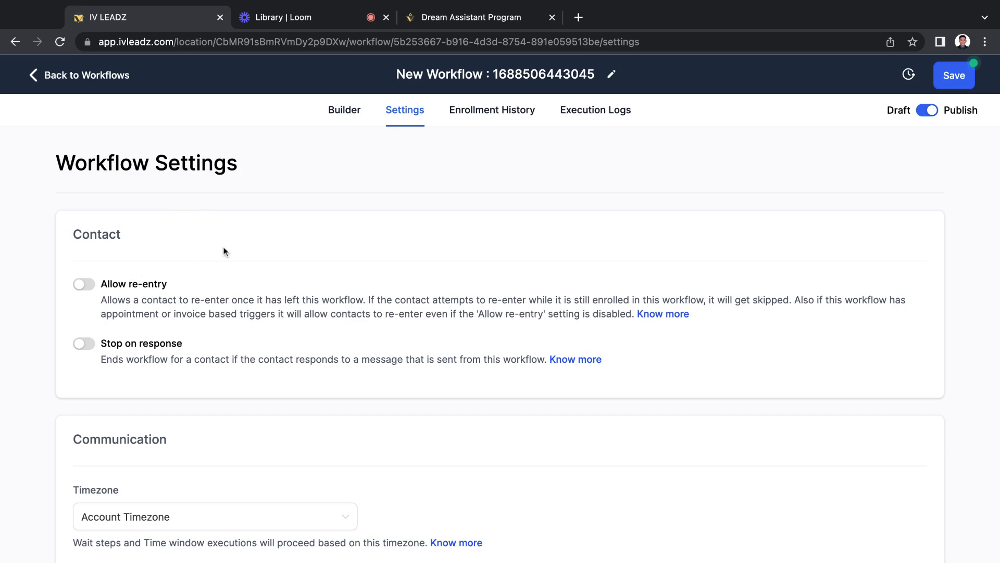
scroll(223, 252, down, 5)
scroll(326, 313, up, 5)
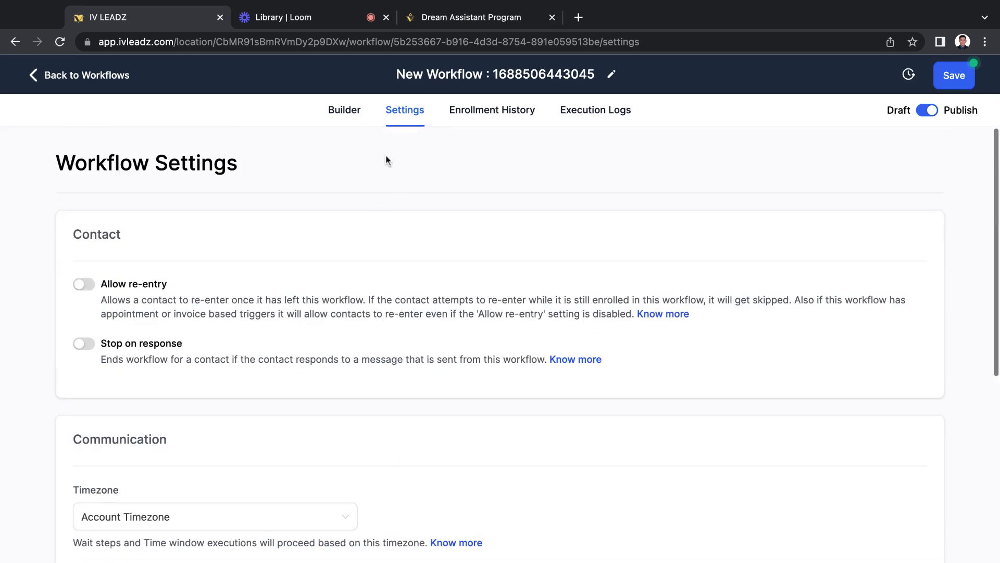
click(347, 111)
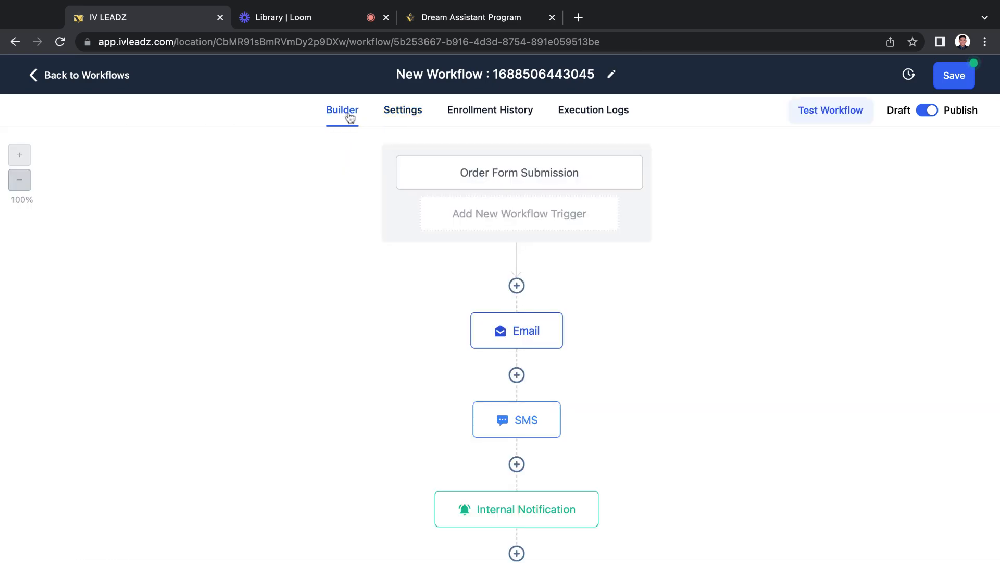